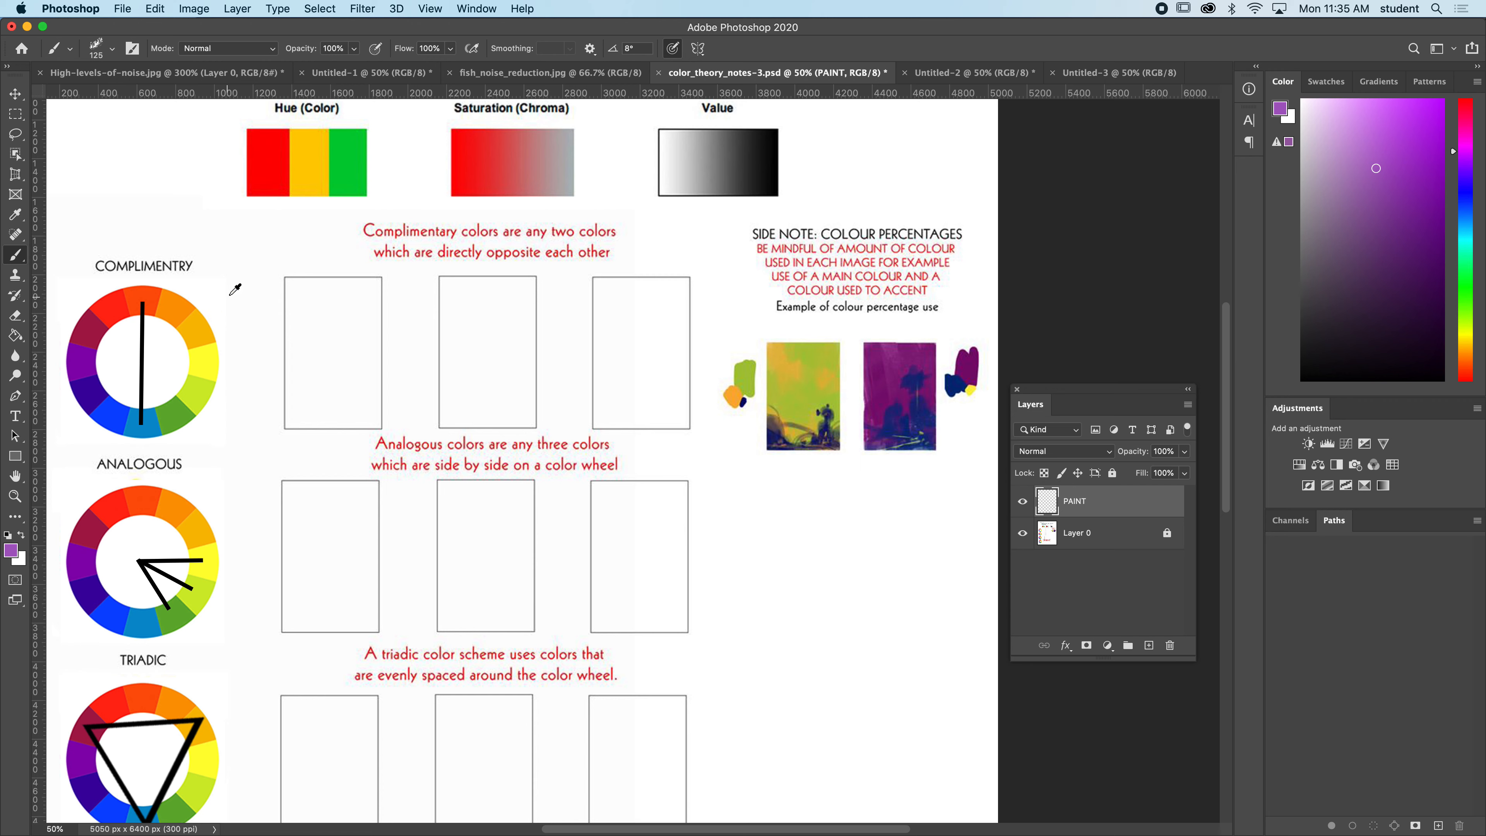
left_click(205, 330, "alt")
left_click(166, 298, "alt")
left_click(150, 285, "alt")
left_click_drag(125, 299, 99, 322)
left_click(80, 361, "alt")
left_click(92, 389, "alt")
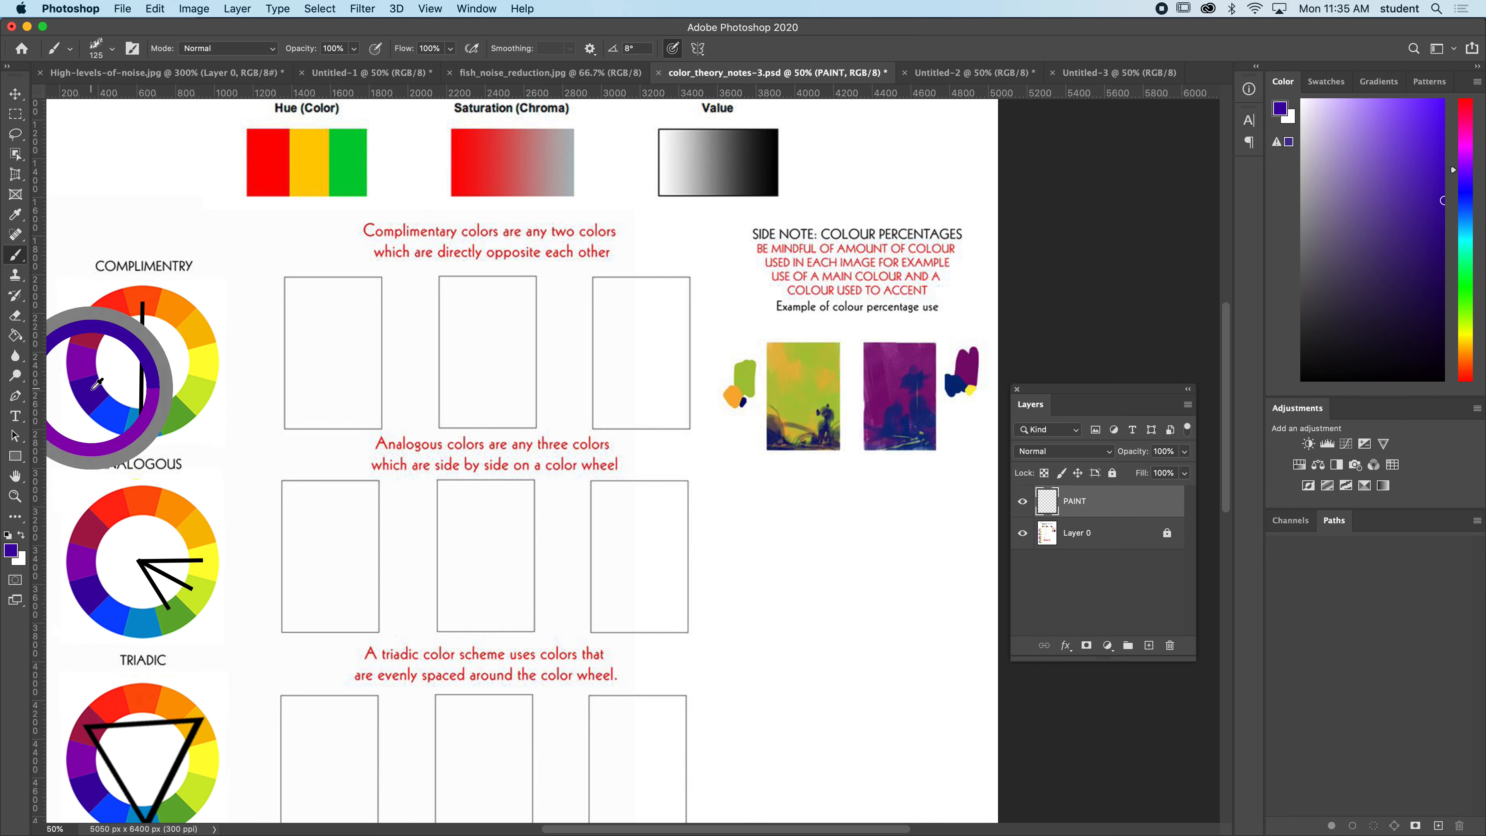
left_click(112, 410, "alt")
left_click(149, 420, "alt")
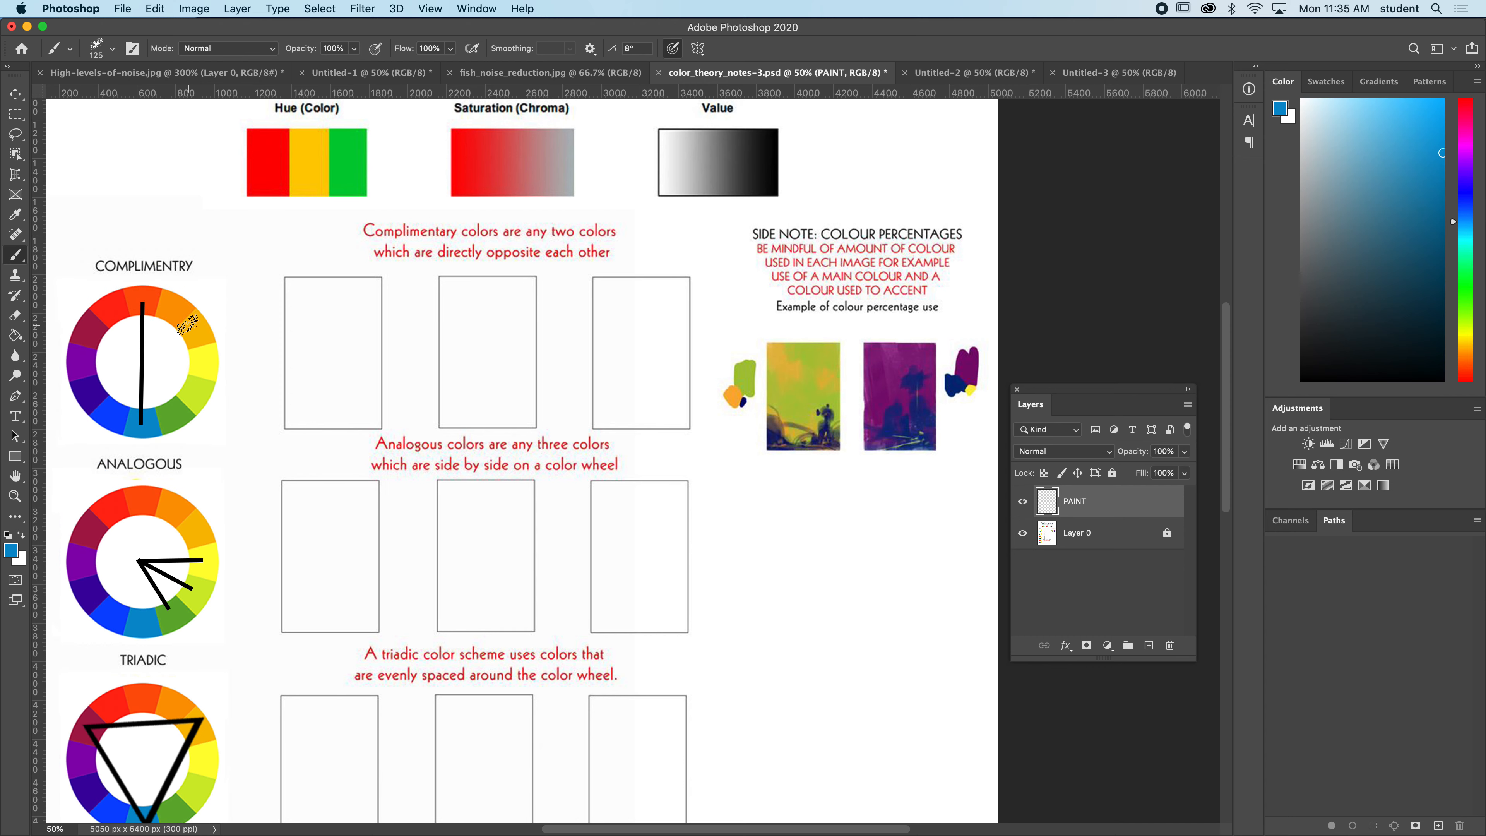
left_click_drag(241, 231, 295, 398)
key("super+z")
left_click(200, 332, "alt")
left_click(175, 302, "alt")
left_click(149, 286, "alt")
left_click(122, 311, "alt")
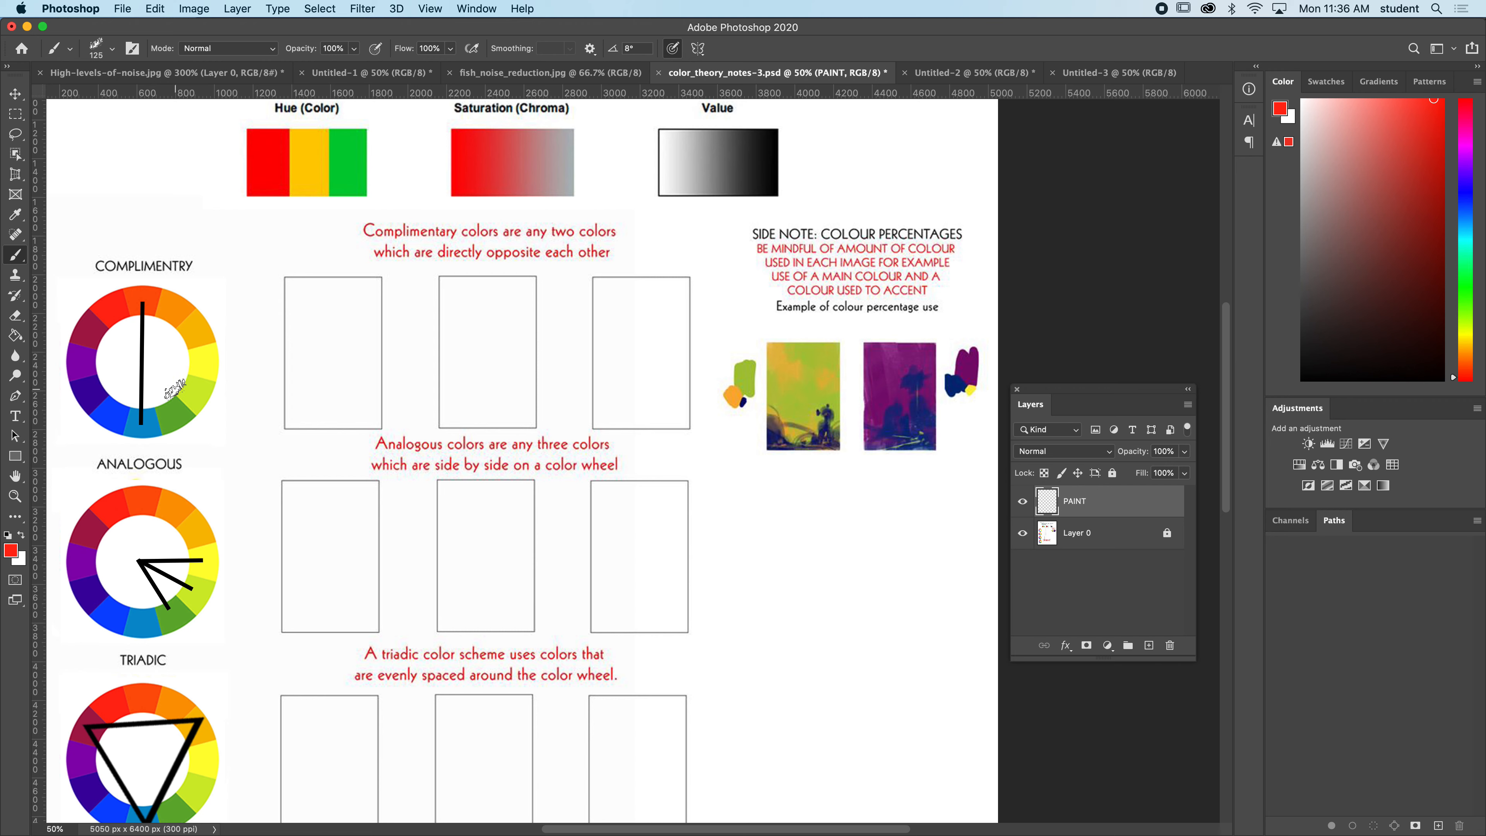
Step: Paint a purple swatch with a small yellow accent beside the first complimentary frame, sampling both colors from the wheel and reducing the brush to 45 px
left_click(89, 359, "alt")
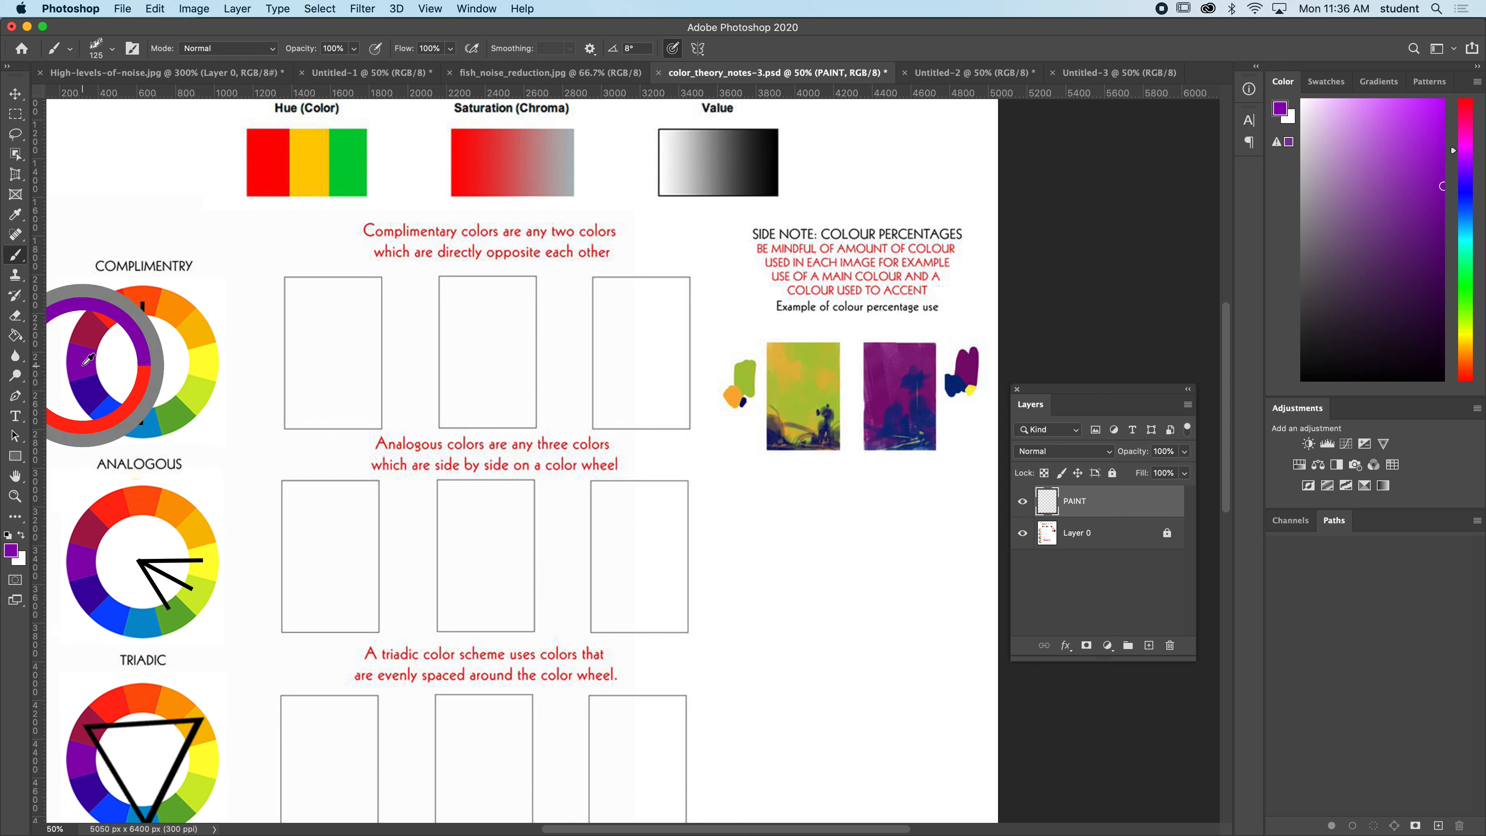
mouse_move(260, 329)
left_mouse_down()
mouse_move(266, 316)
mouse_move(263, 345)
mouse_move(265, 324)
mouse_move(277, 337)
left_mouse_up()
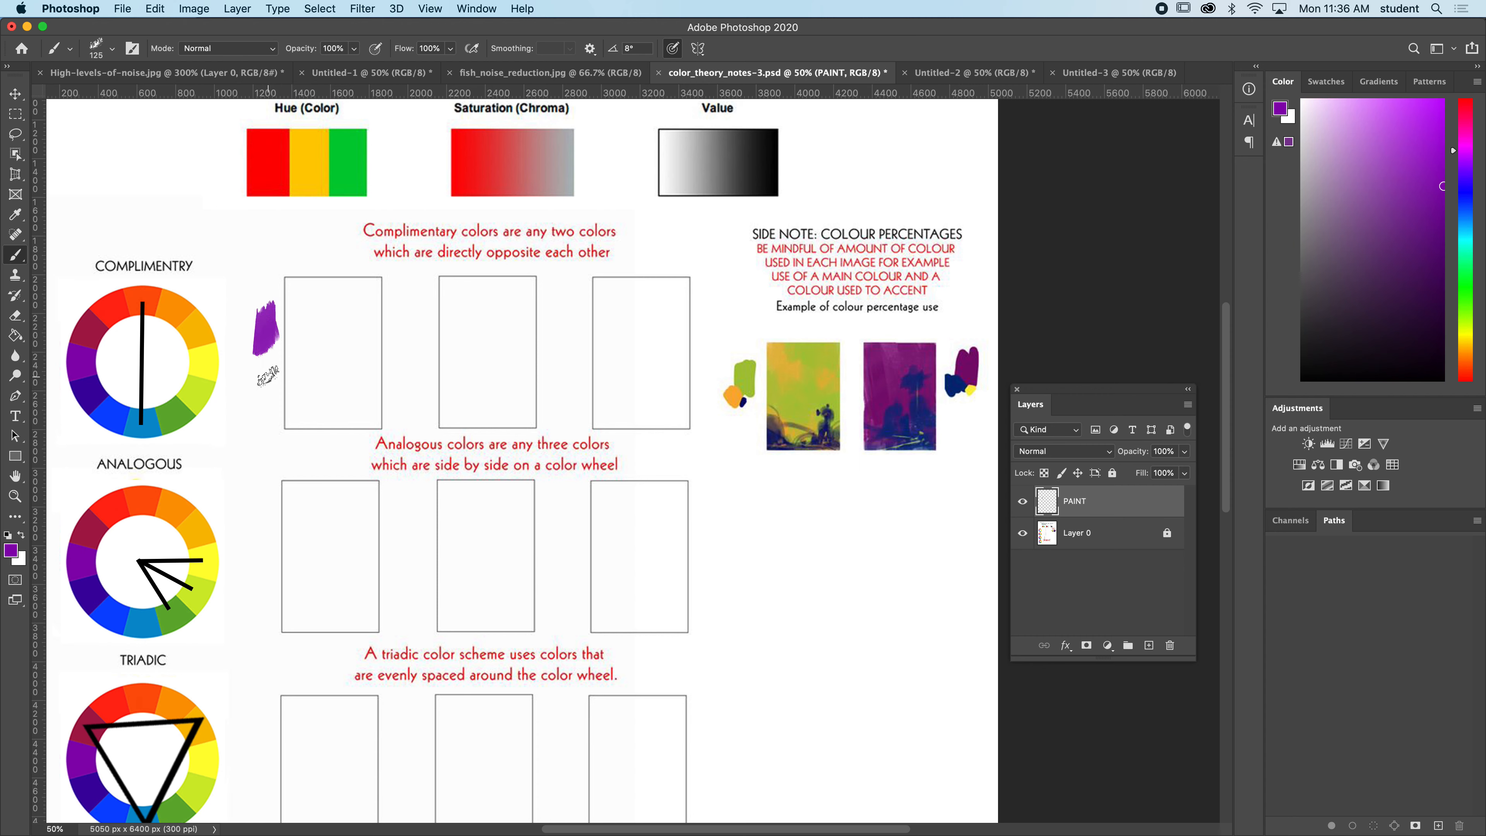
left_click(211, 359, "alt")
key("bracketleft")
key("bracketleft")
key("bracketleft")
key("bracketleft")
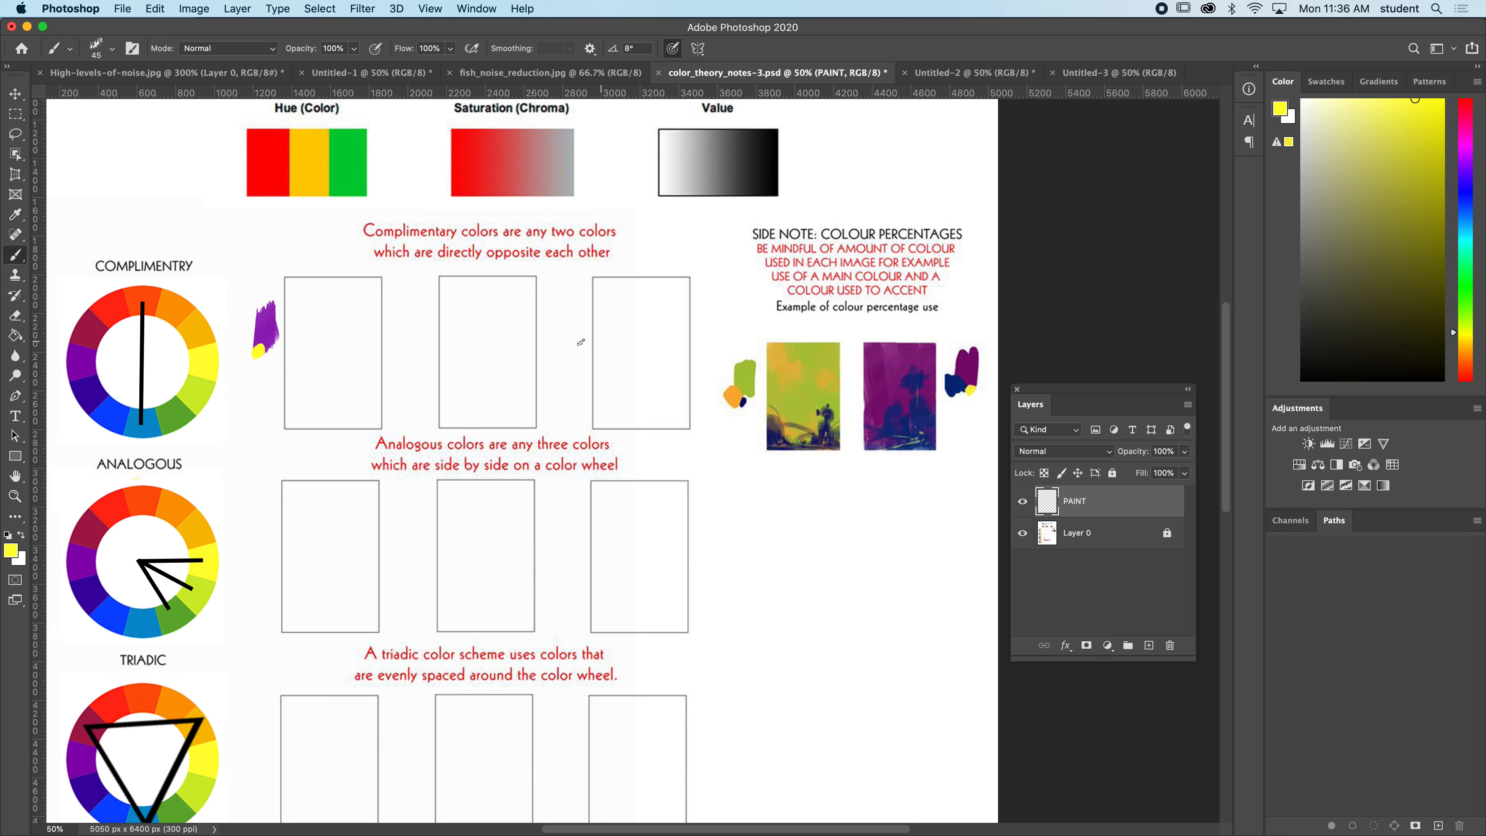
Step: Paint a maroon swatch with a yellow-green accent beside the second complimentary frame, using opposite colors sampled from the wheel
left_click(100, 326, "alt")
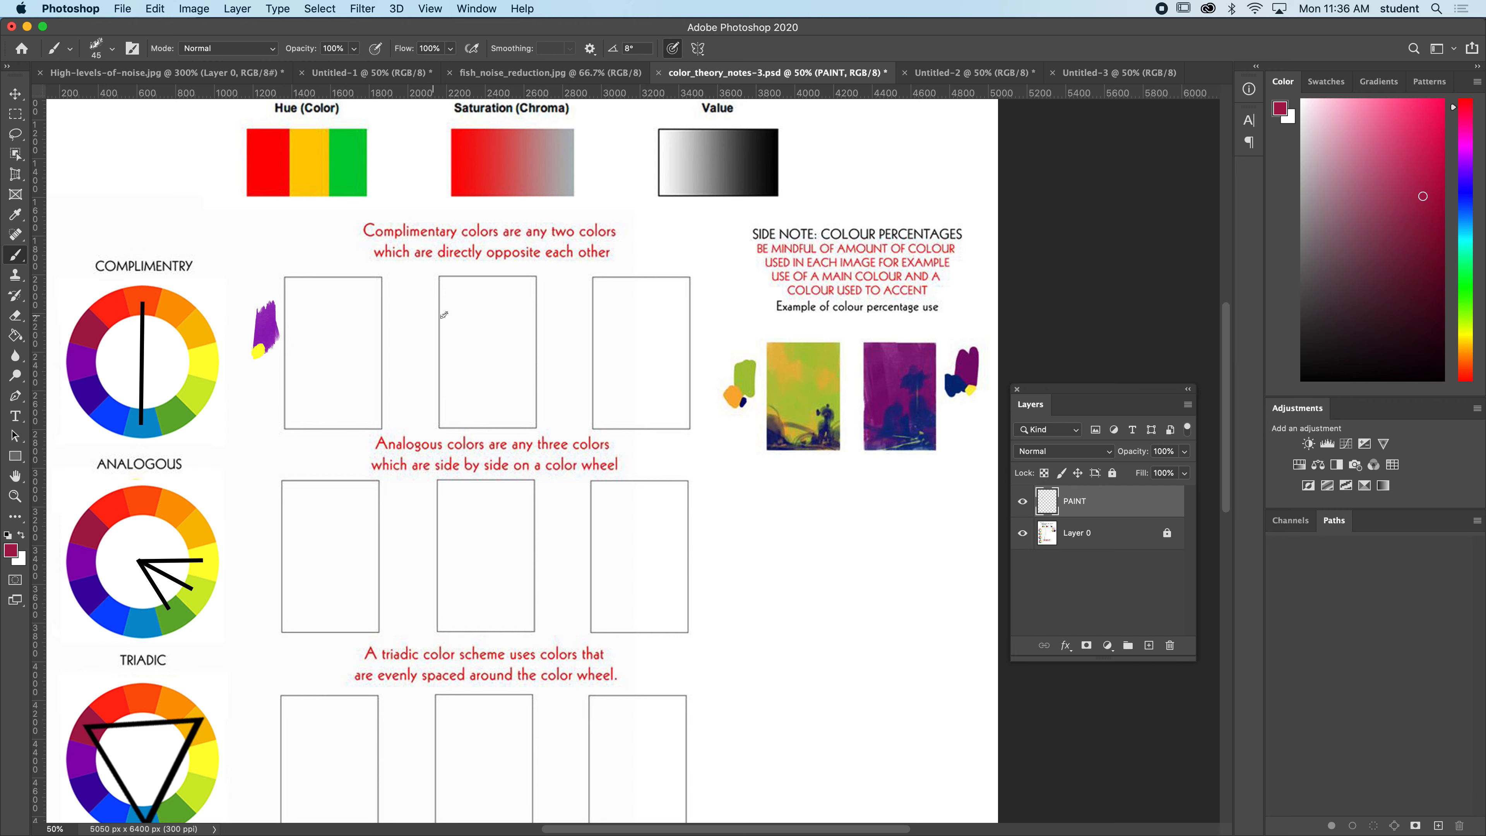
mouse_move(427, 328)
left_mouse_down()
mouse_move(419, 316)
mouse_move(425, 329)
left_mouse_up()
left_click(204, 381, "alt")
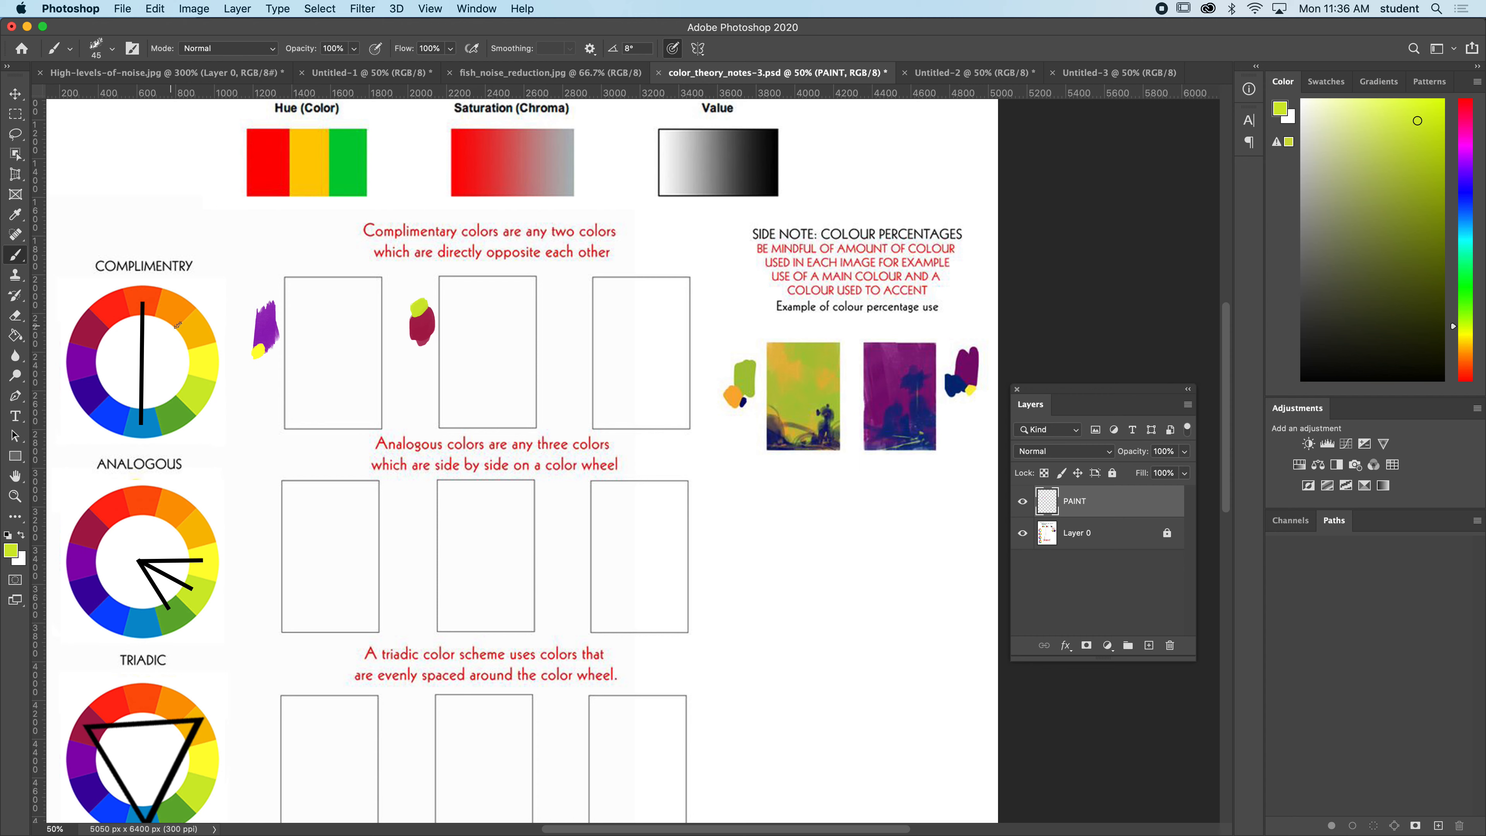
Step: Paint a red swatch with a small green accent beside the third complimentary frame, sampling both colors from the wheel
left_click(129, 321, "alt")
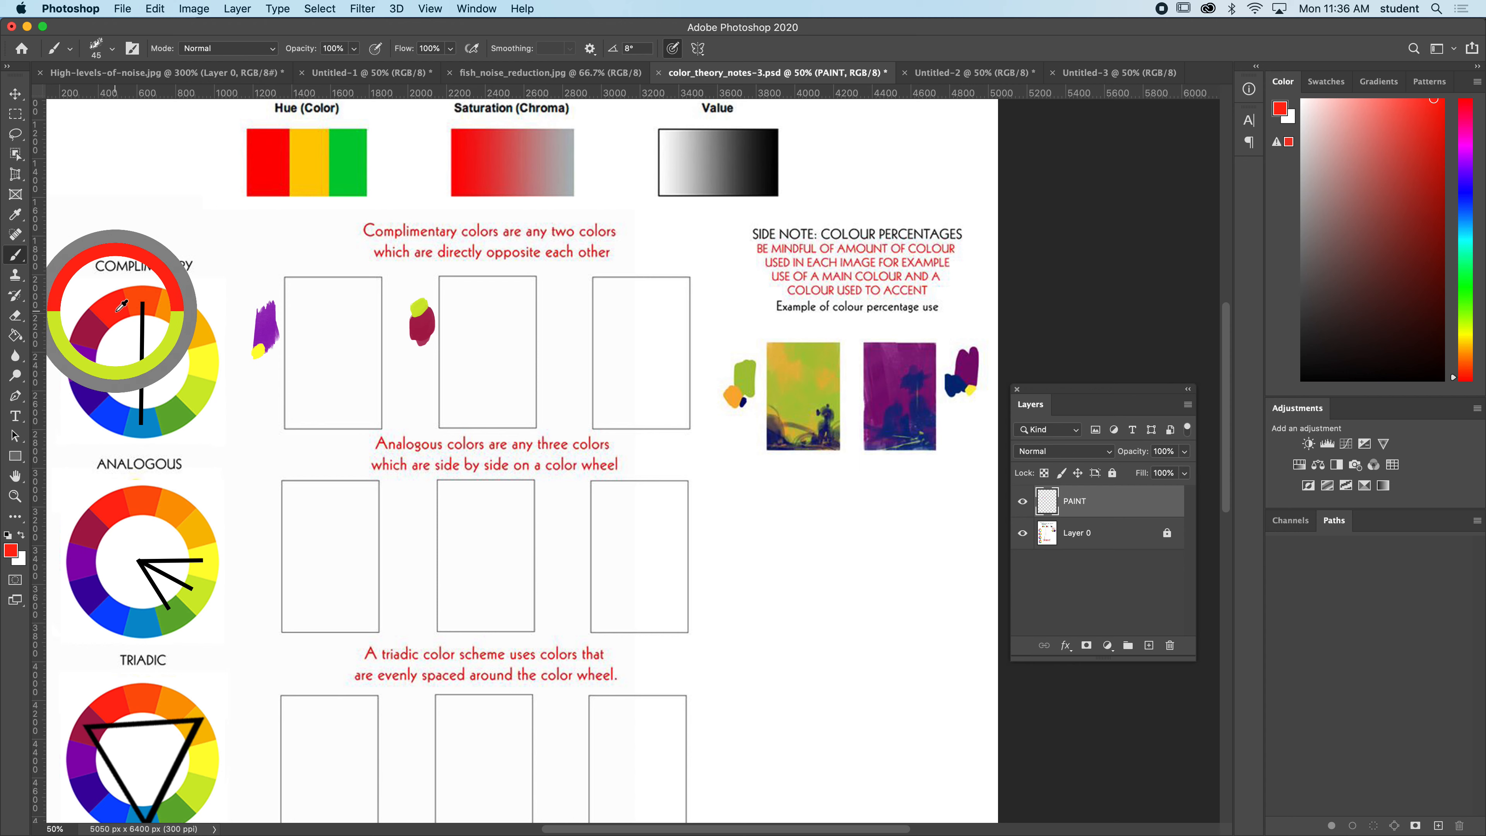
left_click(171, 415, "alt")
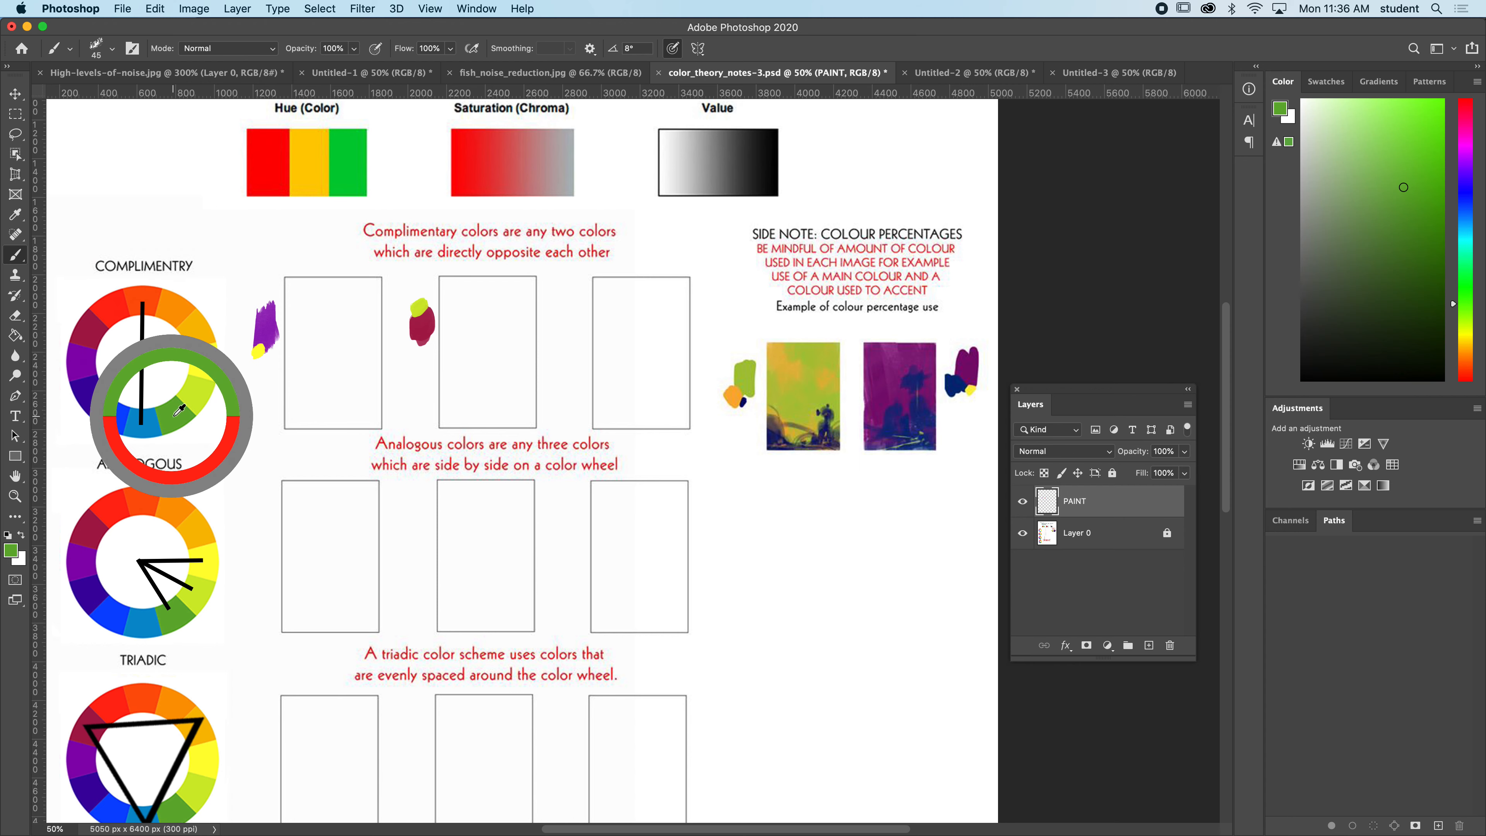
left_click(111, 314, "alt")
left_click_drag(576, 326, 571, 316)
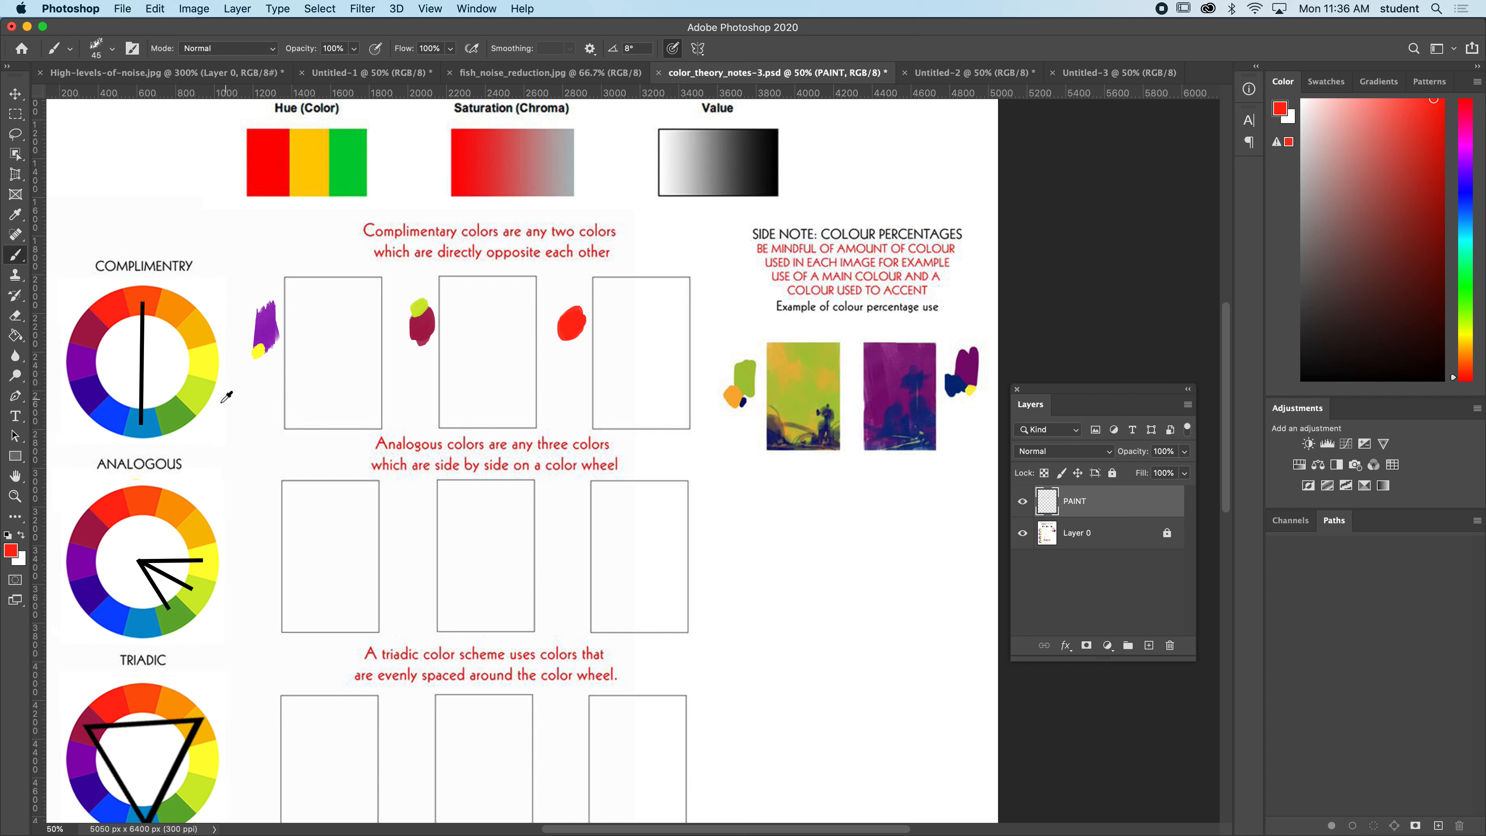
left_click(172, 419, "alt")
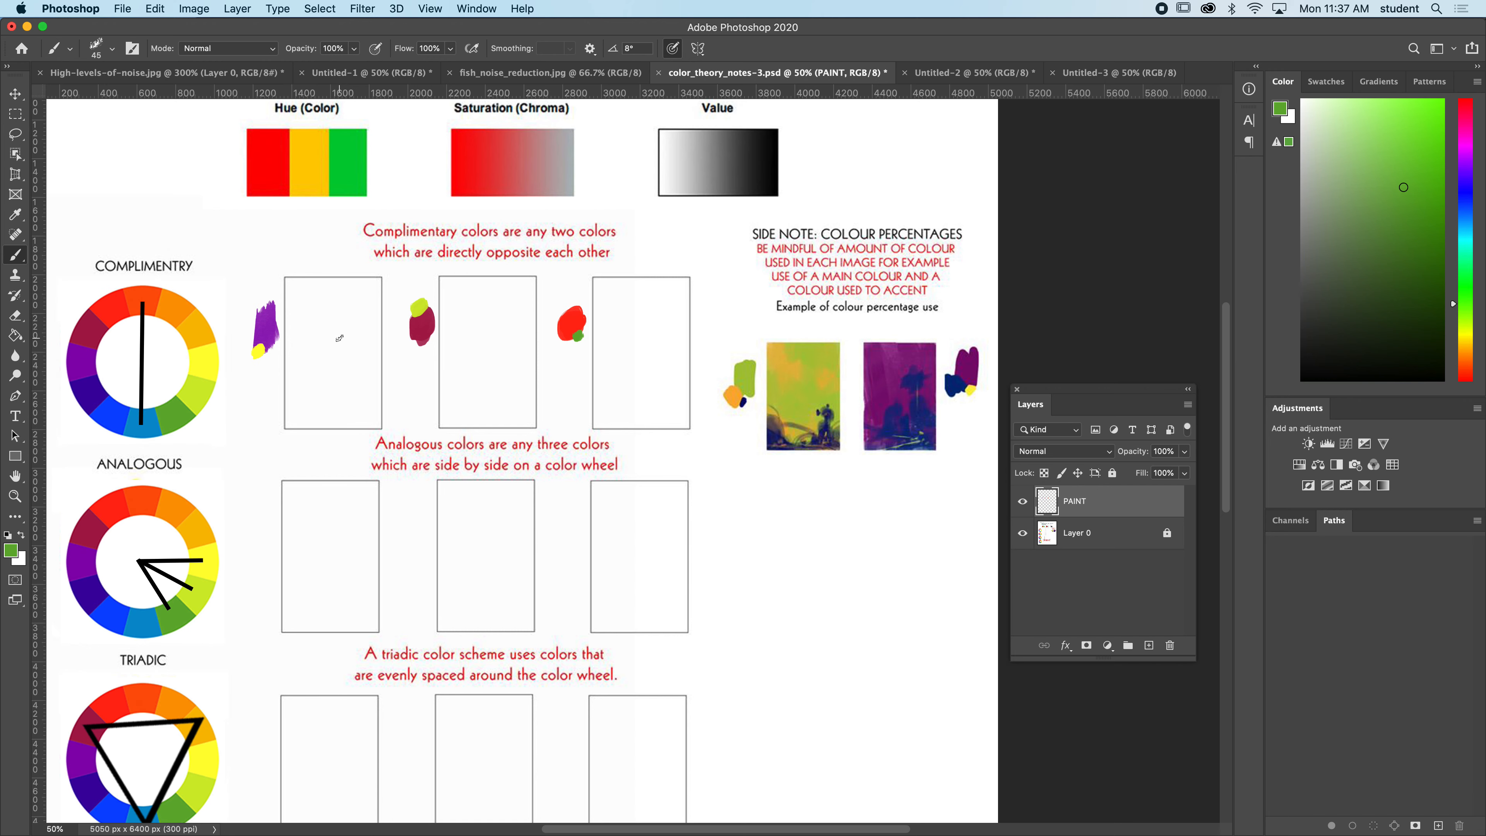
Step: Fill the first complimentary frame with the swatch's purple using a 100 px brush
key("bracketright")
key("bracketright")
left_click(269, 319, "alt")
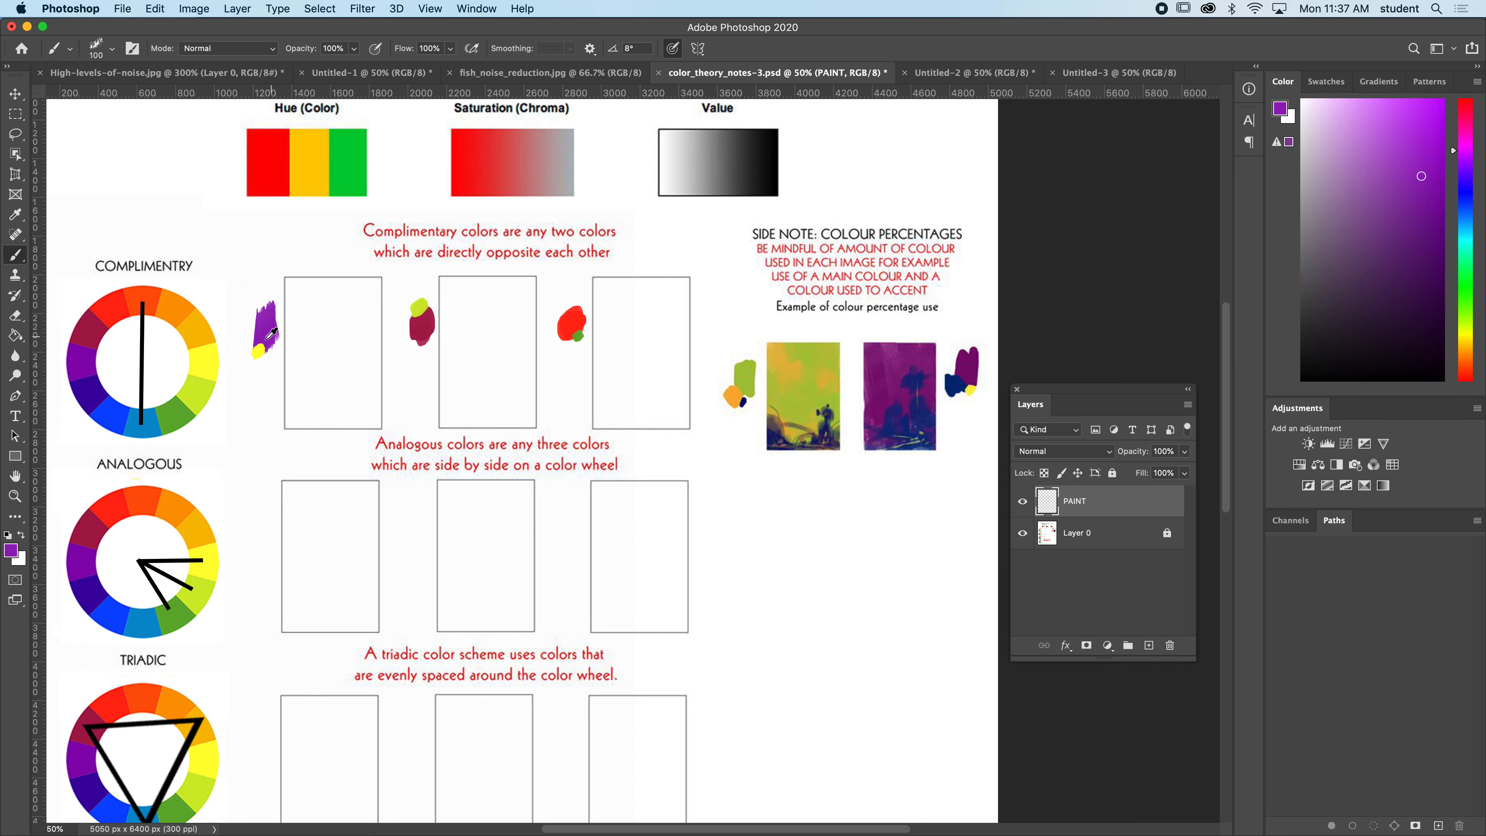
left_click(264, 328, "alt")
mouse_move(295, 290)
left_mouse_down()
mouse_move(292, 338)
mouse_move(283, 285)
mouse_move(349, 306)
mouse_move(362, 295)
mouse_move(371, 317)
mouse_move(360, 274)
mouse_move(351, 350)
mouse_move(374, 349)
mouse_move(379, 385)
mouse_move(366, 299)
mouse_move(345, 397)
mouse_move(330, 286)
mouse_move(325, 367)
mouse_move(304, 323)
mouse_move(297, 381)
mouse_move(290, 314)
mouse_move(287, 421)
mouse_move(326, 378)
mouse_move(334, 415)
mouse_move(344, 375)
mouse_move(366, 411)
mouse_move(379, 399)
mouse_move(374, 420)
mouse_move(327, 422)
left_mouse_up()
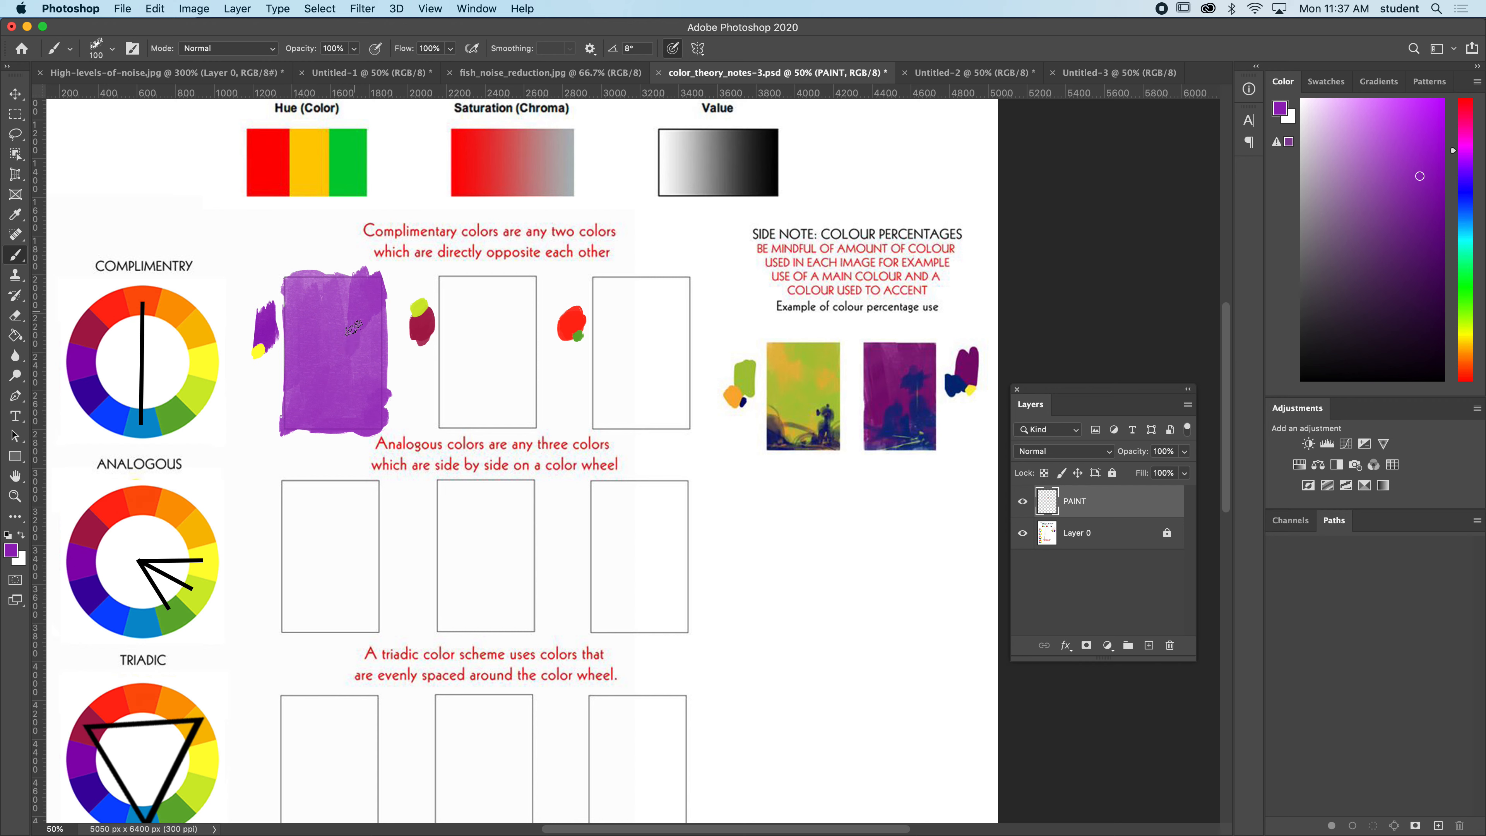
mouse_move(351, 303)
left_mouse_down()
mouse_move(299, 325)
mouse_move(281, 298)
mouse_move(296, 343)
mouse_move(322, 327)
mouse_move(339, 387)
mouse_move(351, 345)
mouse_move(278, 412)
mouse_move(324, 370)
mouse_move(306, 323)
mouse_move(338, 415)
mouse_move(332, 375)
mouse_move(337, 390)
mouse_move(361, 328)
mouse_move(373, 389)
mouse_move(360, 310)
mouse_move(378, 372)
mouse_move(344, 318)
mouse_move(330, 370)
mouse_move(306, 284)
left_mouse_up()
key("super+z")
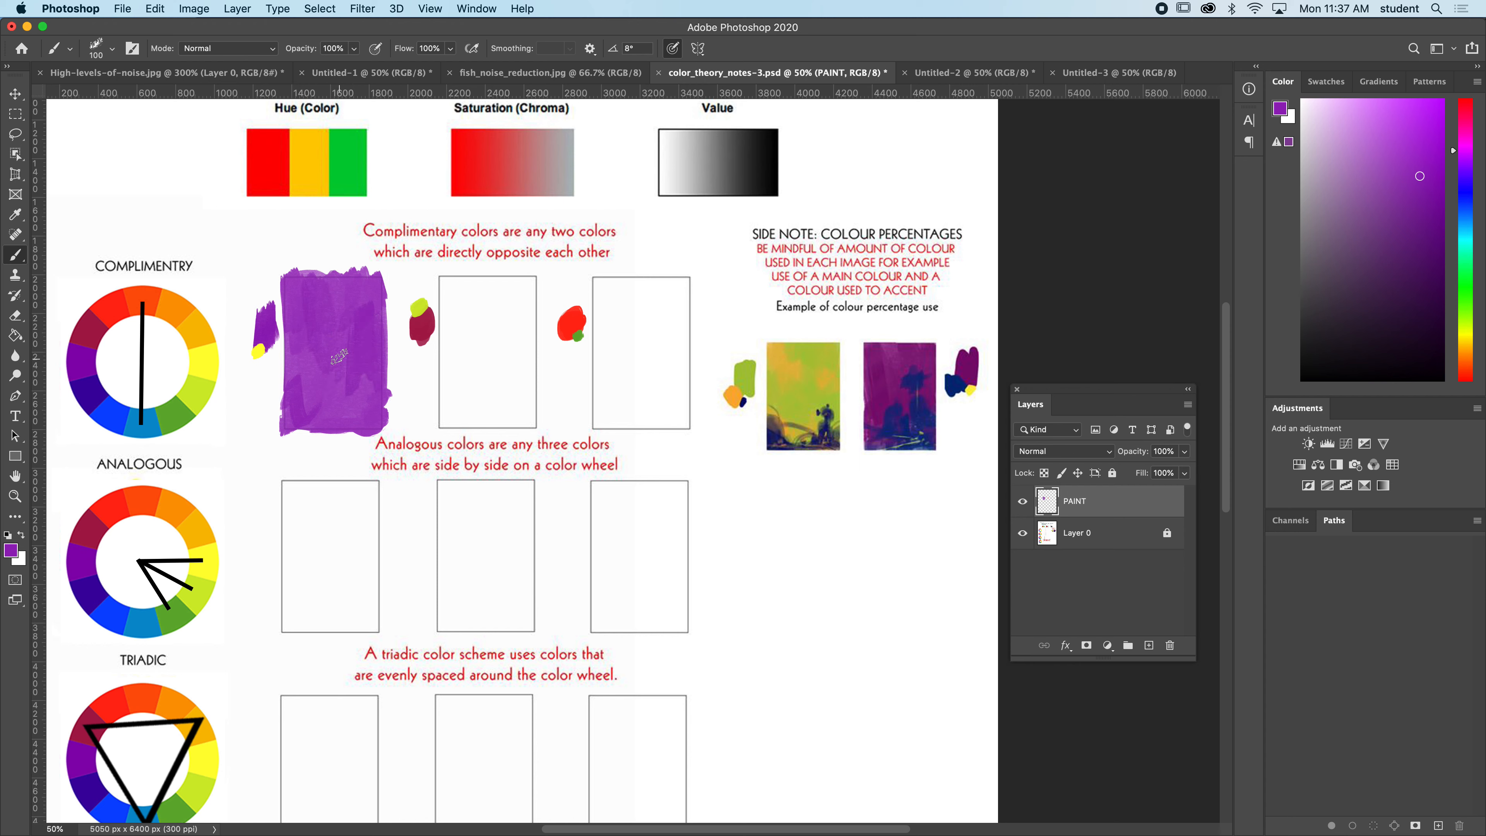
Step: Add yellow accent strokes along the lower and side edges and up the middle of the purple frame with a 35 px brush
left_click(257, 351, "alt")
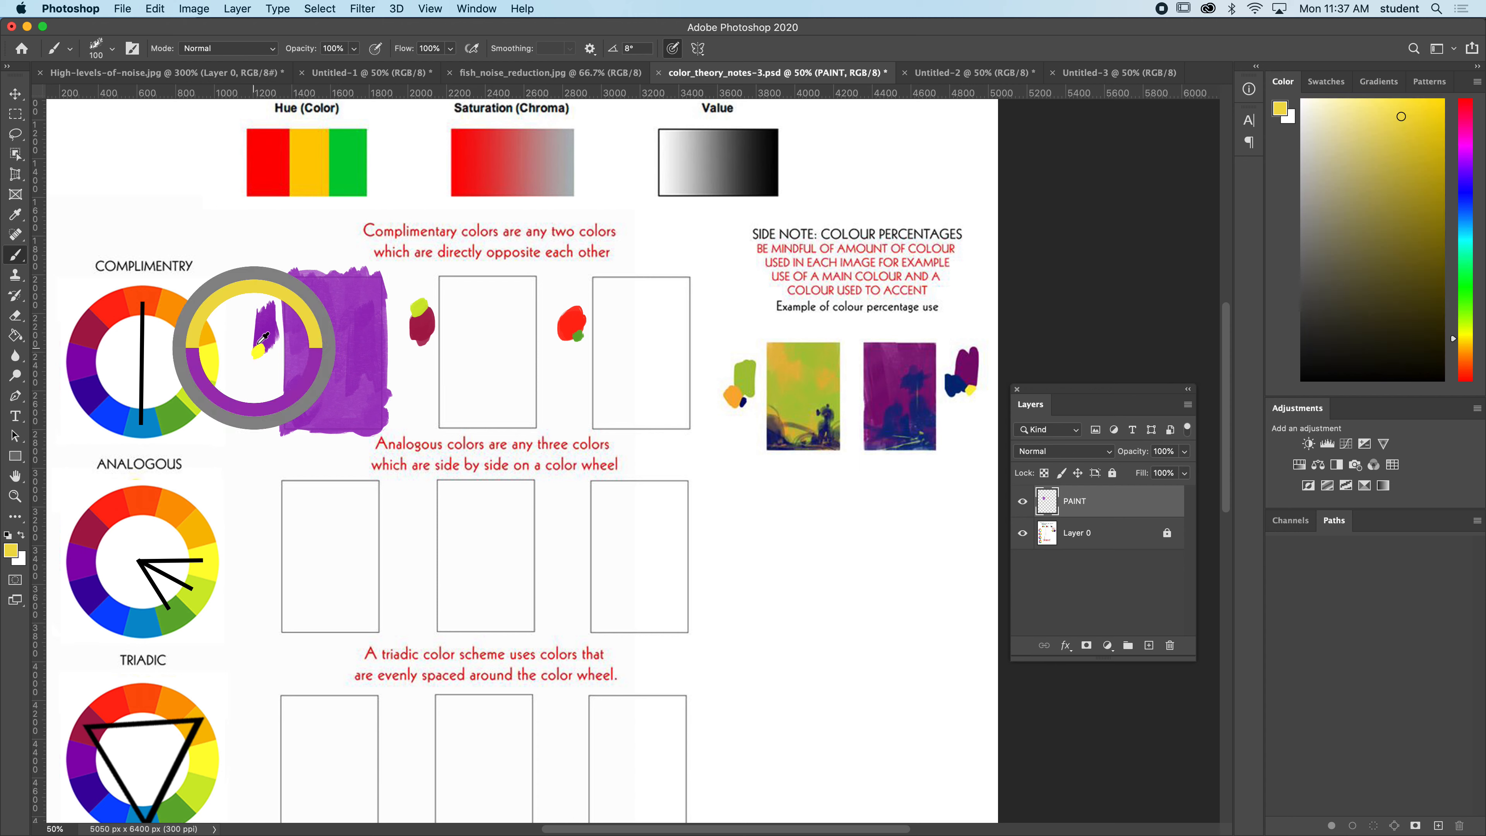
key("bracketleft")
key("bracketleft")
key("bracketleft")
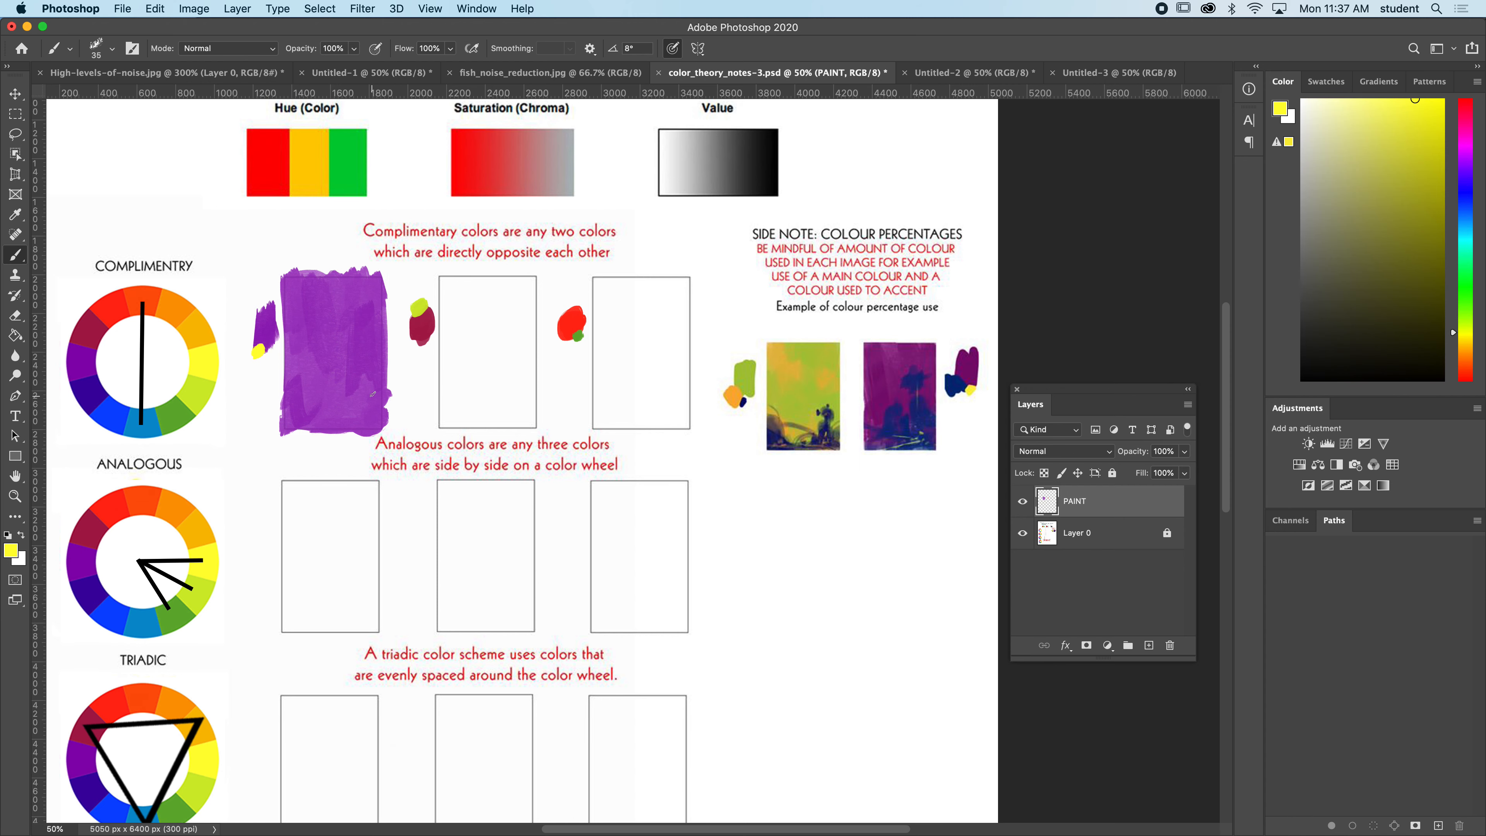
mouse_move(380, 378)
left_mouse_down()
mouse_move(378, 426)
mouse_move(362, 430)
mouse_move(379, 350)
mouse_move(358, 419)
mouse_move(290, 385)
mouse_move(342, 431)
mouse_move(292, 414)
mouse_move(285, 391)
mouse_move(297, 419)
left_mouse_up()
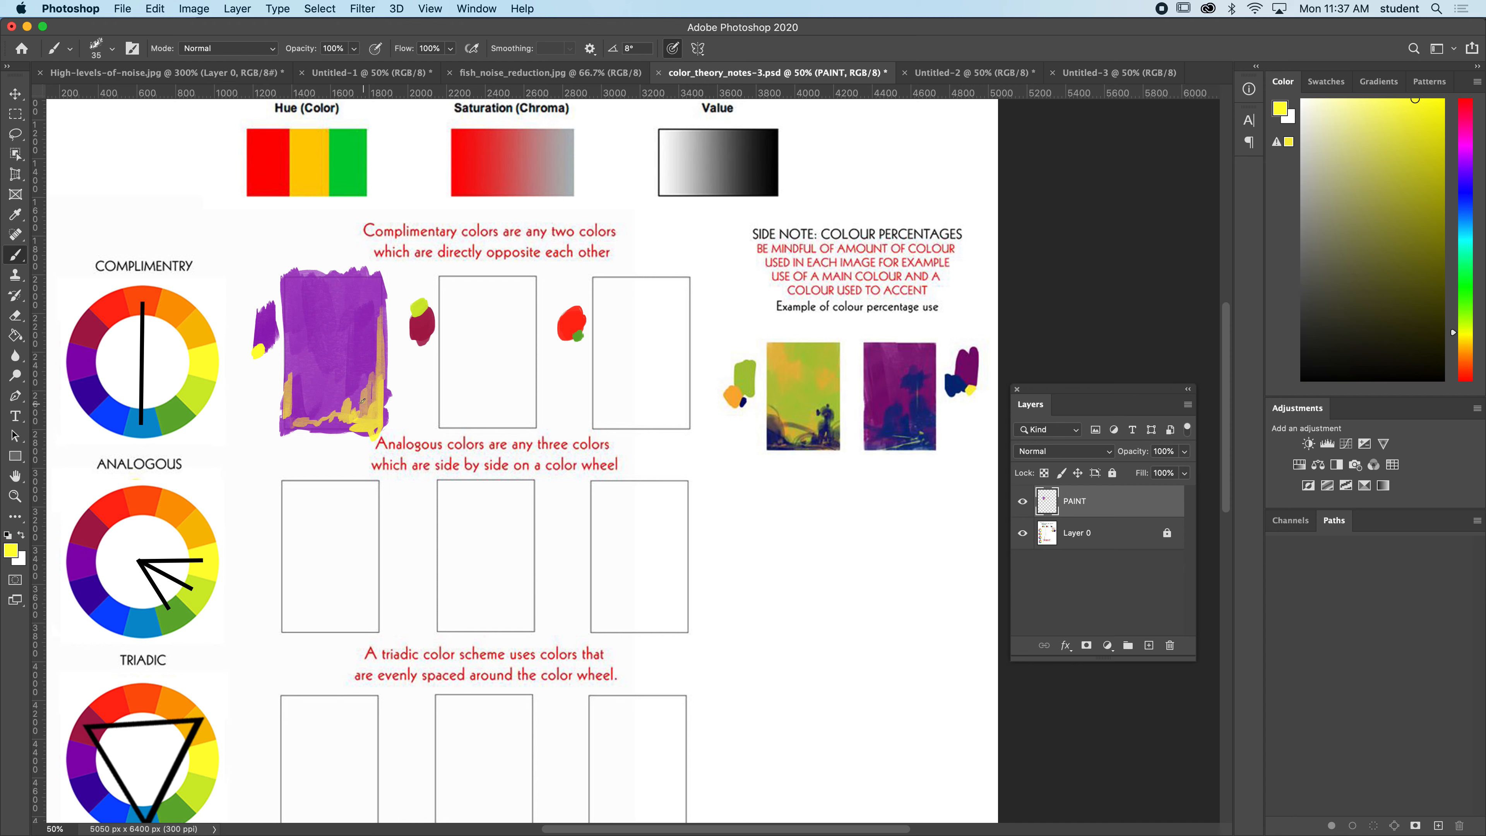
mouse_move(357, 398)
left_mouse_down()
mouse_move(363, 378)
mouse_move(372, 398)
mouse_move(345, 413)
mouse_move(287, 415)
mouse_move(345, 424)
mouse_move(307, 417)
left_mouse_up()
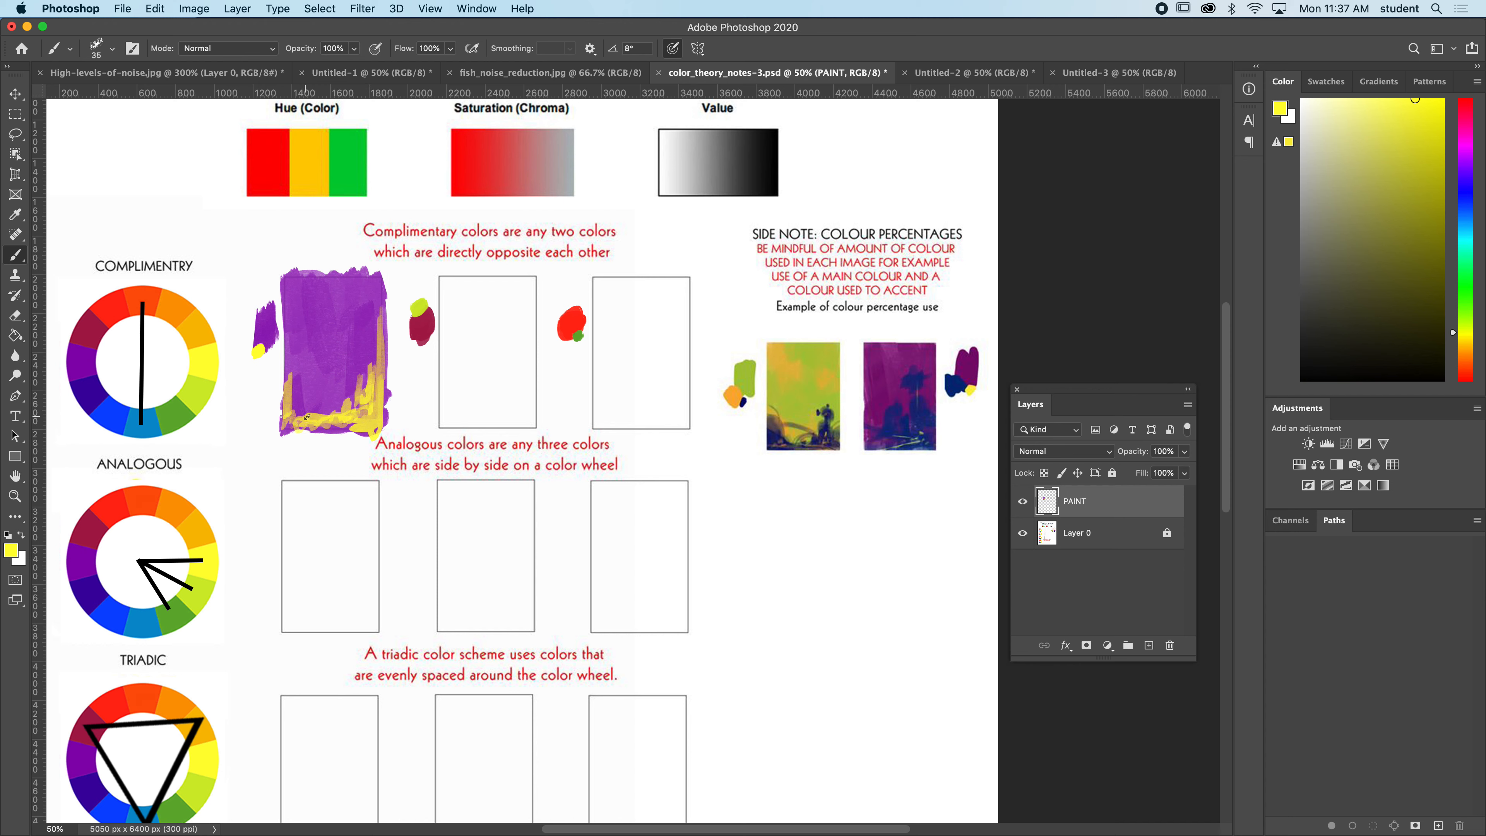
mouse_move(291, 316)
left_mouse_down()
mouse_move(304, 390)
mouse_move(321, 336)
mouse_move(323, 392)
left_mouse_up()
mouse_move(340, 339)
left_mouse_down()
mouse_move(351, 316)
mouse_move(352, 380)
left_mouse_up()
Step: Cover the middle yellow streaks with purple sampled from the painting and blend sampled gold along the frame's lower edge
left_click(334, 294, "alt")
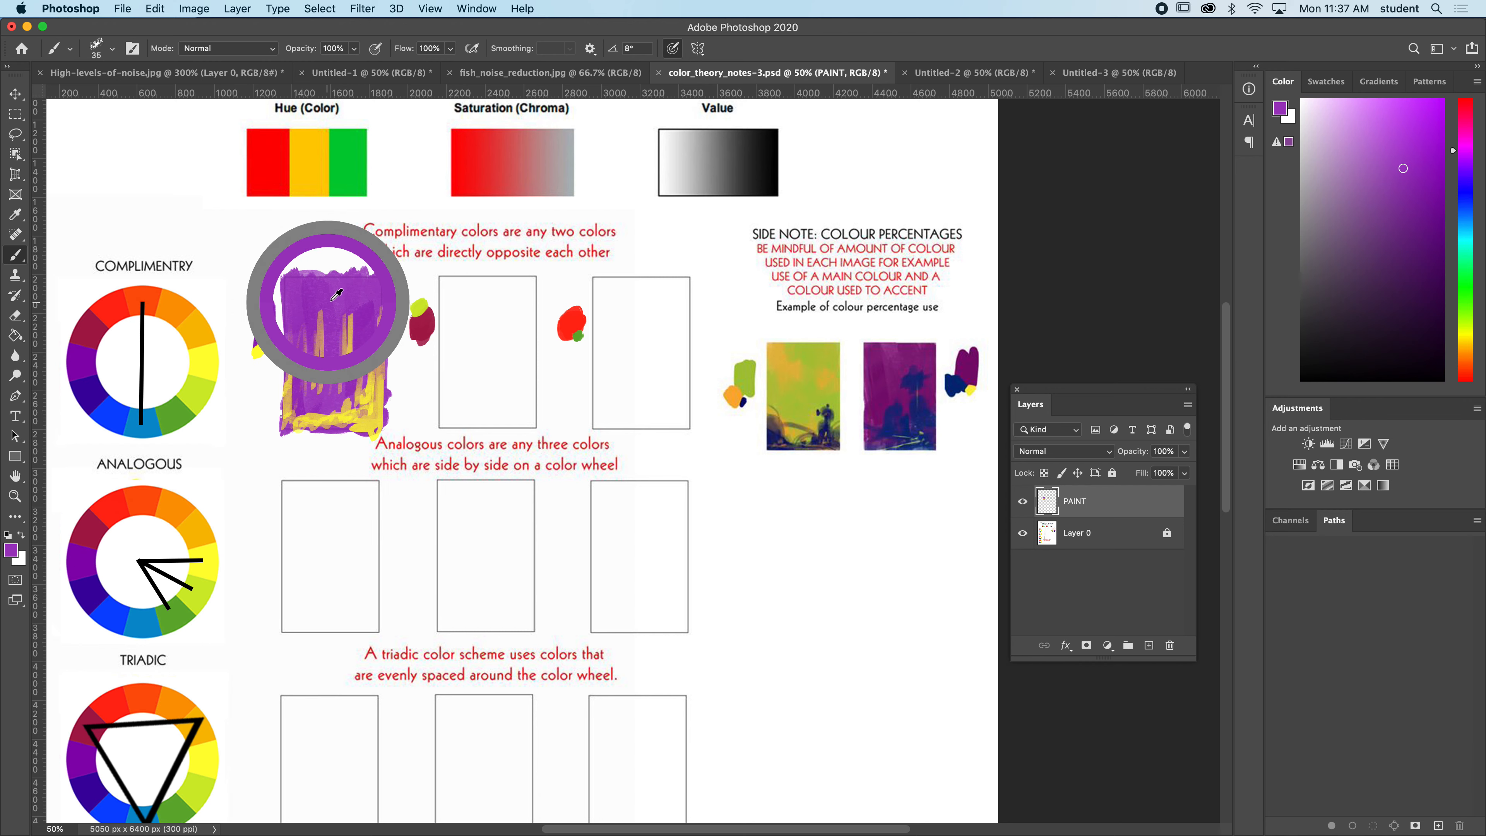
left_click_drag(319, 311, 316, 375)
mouse_move(344, 316)
left_mouse_down()
mouse_move(352, 356)
mouse_move(300, 341)
left_mouse_up()
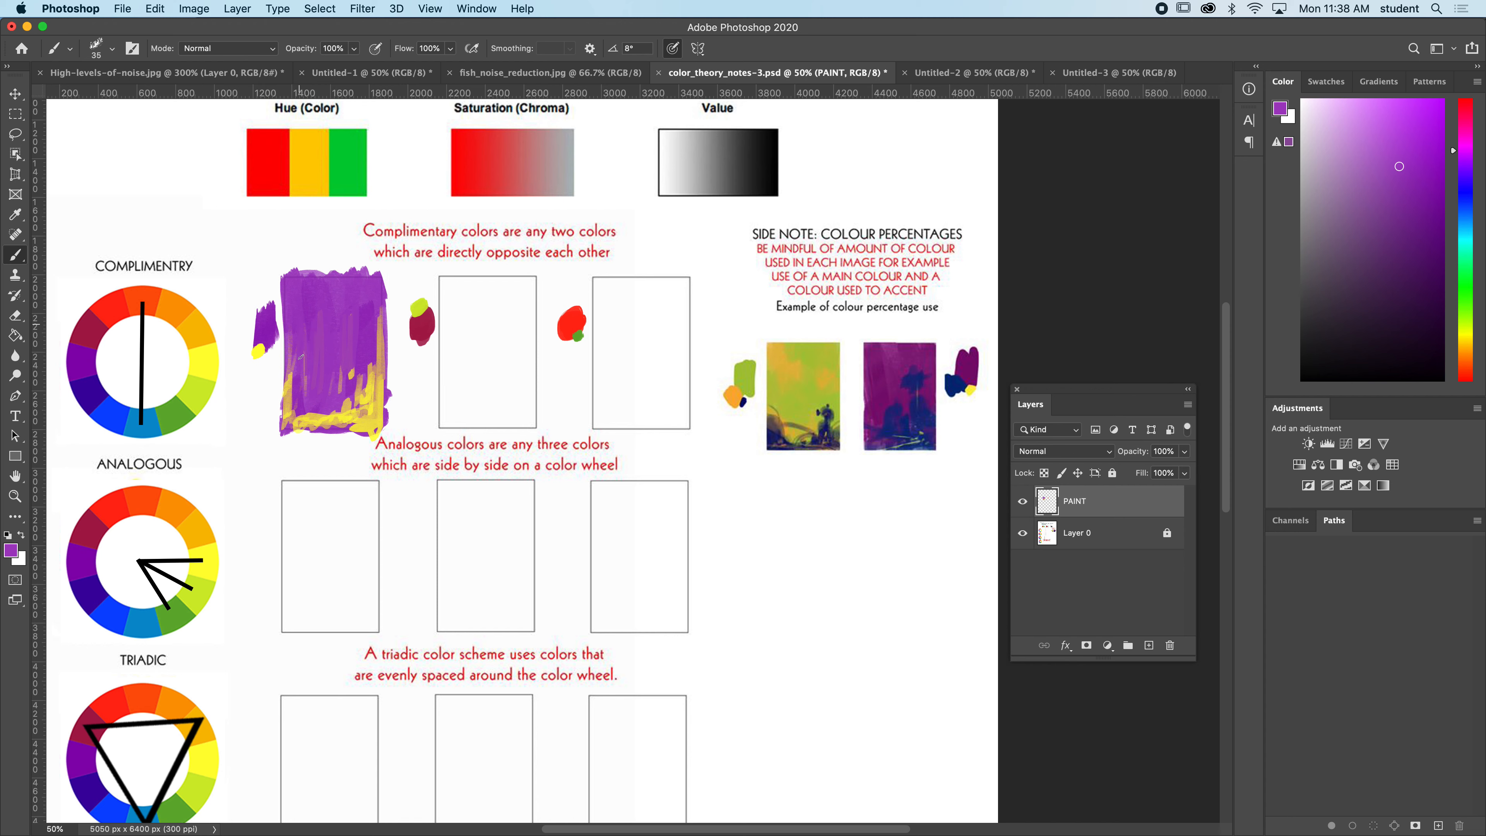
left_click(346, 406, "alt")
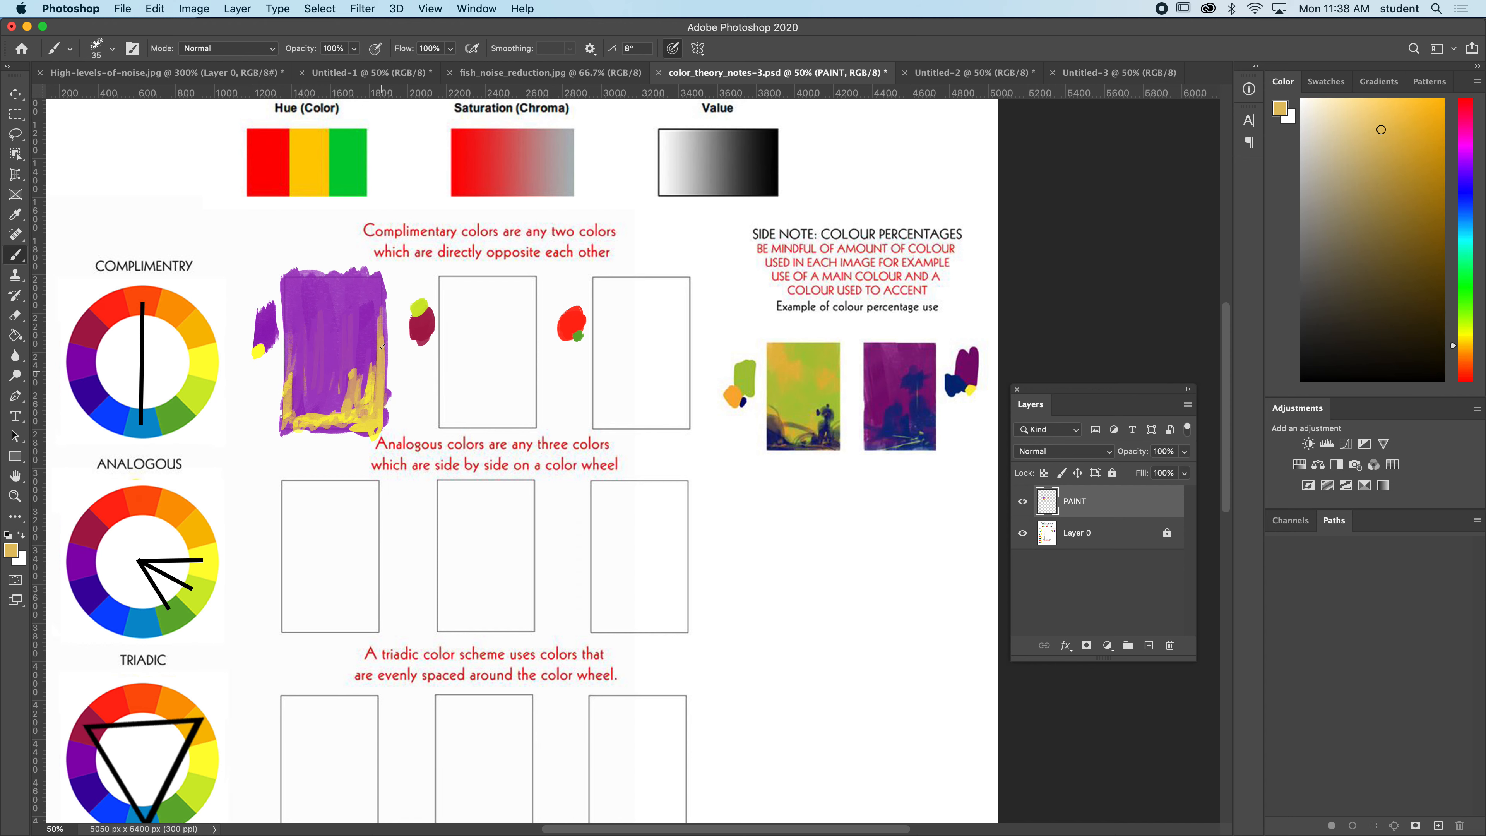
left_click_drag(333, 426, 287, 432)
left_click(298, 328, "alt")
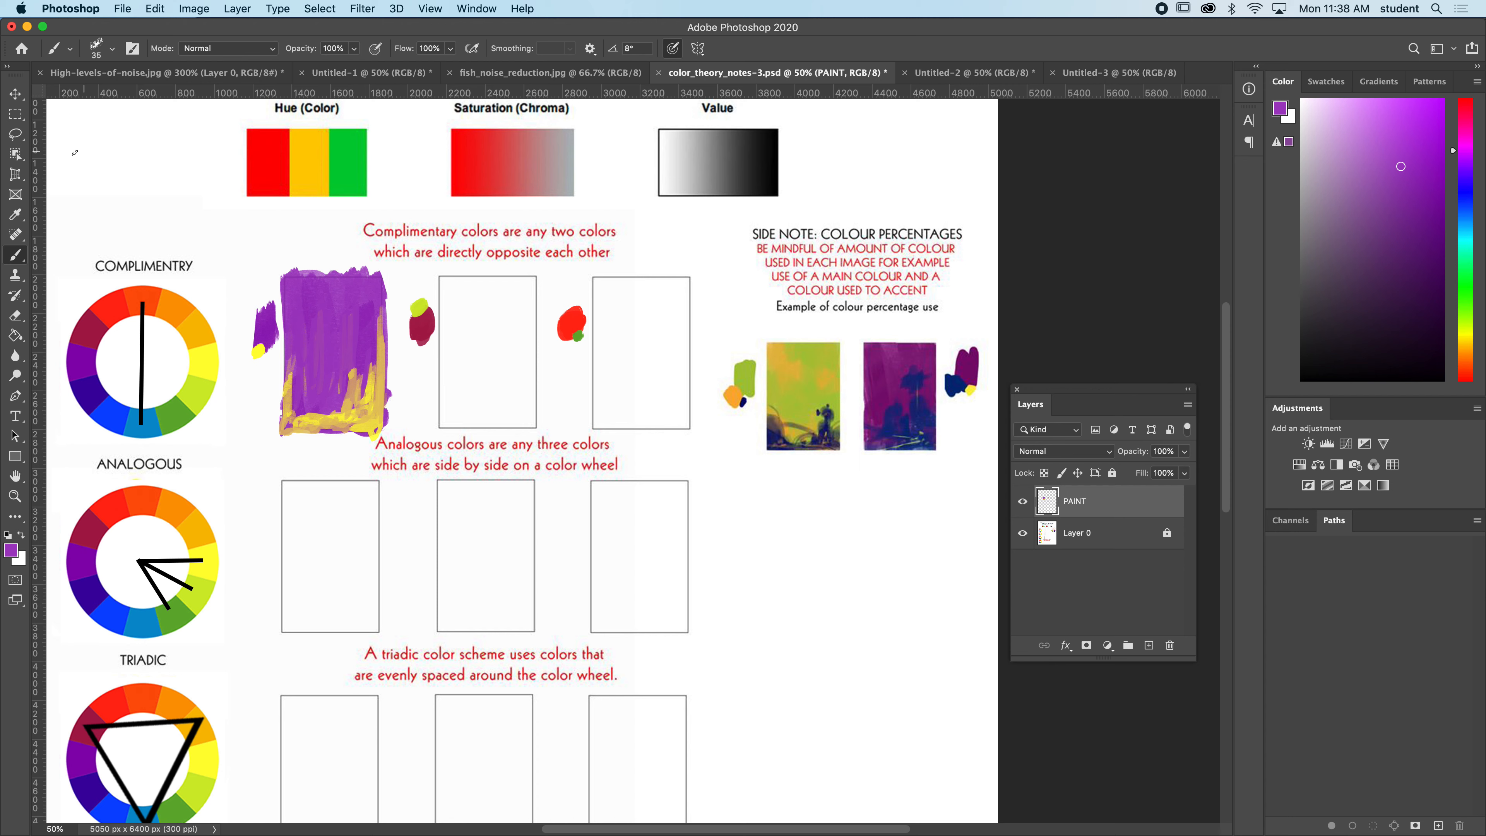
Step: Trim the purple painting to its frame by marquee-selecting and deleting the paint that spills over each side
left_click(19, 115)
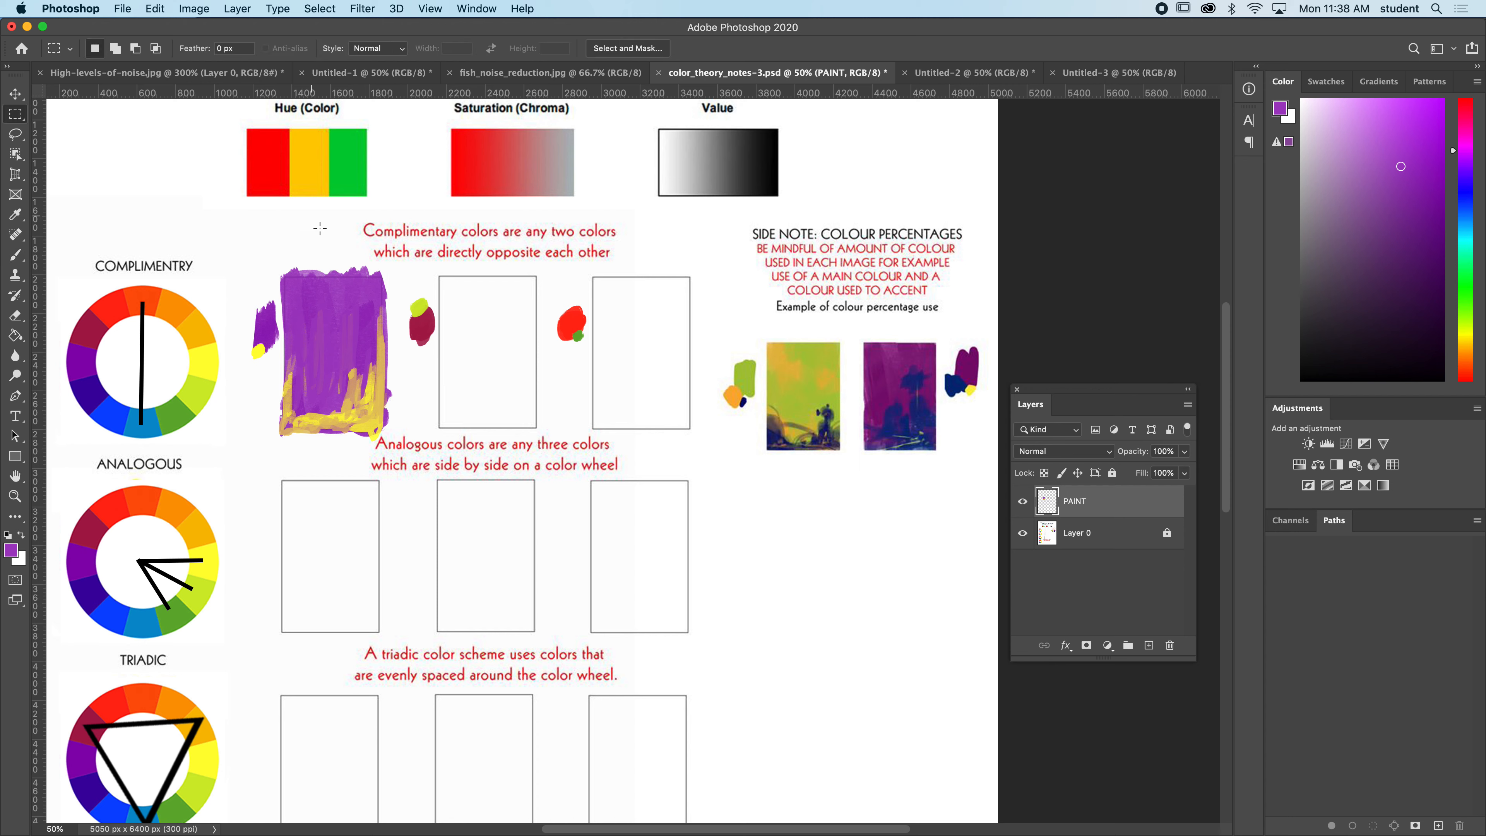
mouse_move(266, 255)
left_mouse_down()
mouse_move(401, 280)
mouse_move(380, 474)
left_mouse_up()
key("Delete")
key("Delete")
left_click_drag(255, 466, 400, 427)
key("Delete")
key("super+d")
left_click_drag(279, 273, 286, 438)
key("Delete")
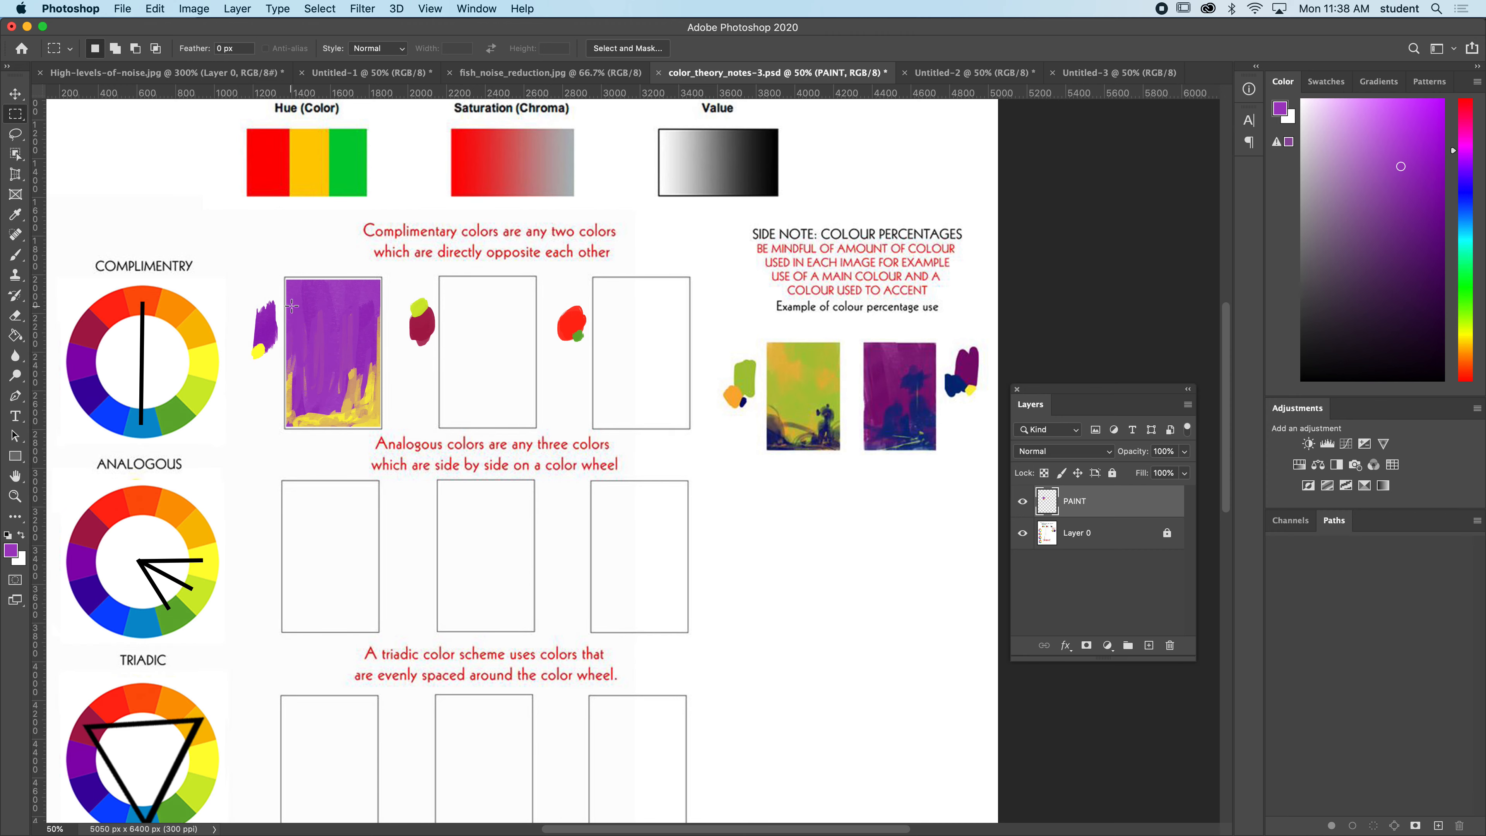
Step: Sample the maroon swatch and make a rectangular selection matching the second complimentary frame
key("super+plus")
key("super+plus")
key("space")
left_click_drag(293, 302, 663, 484)
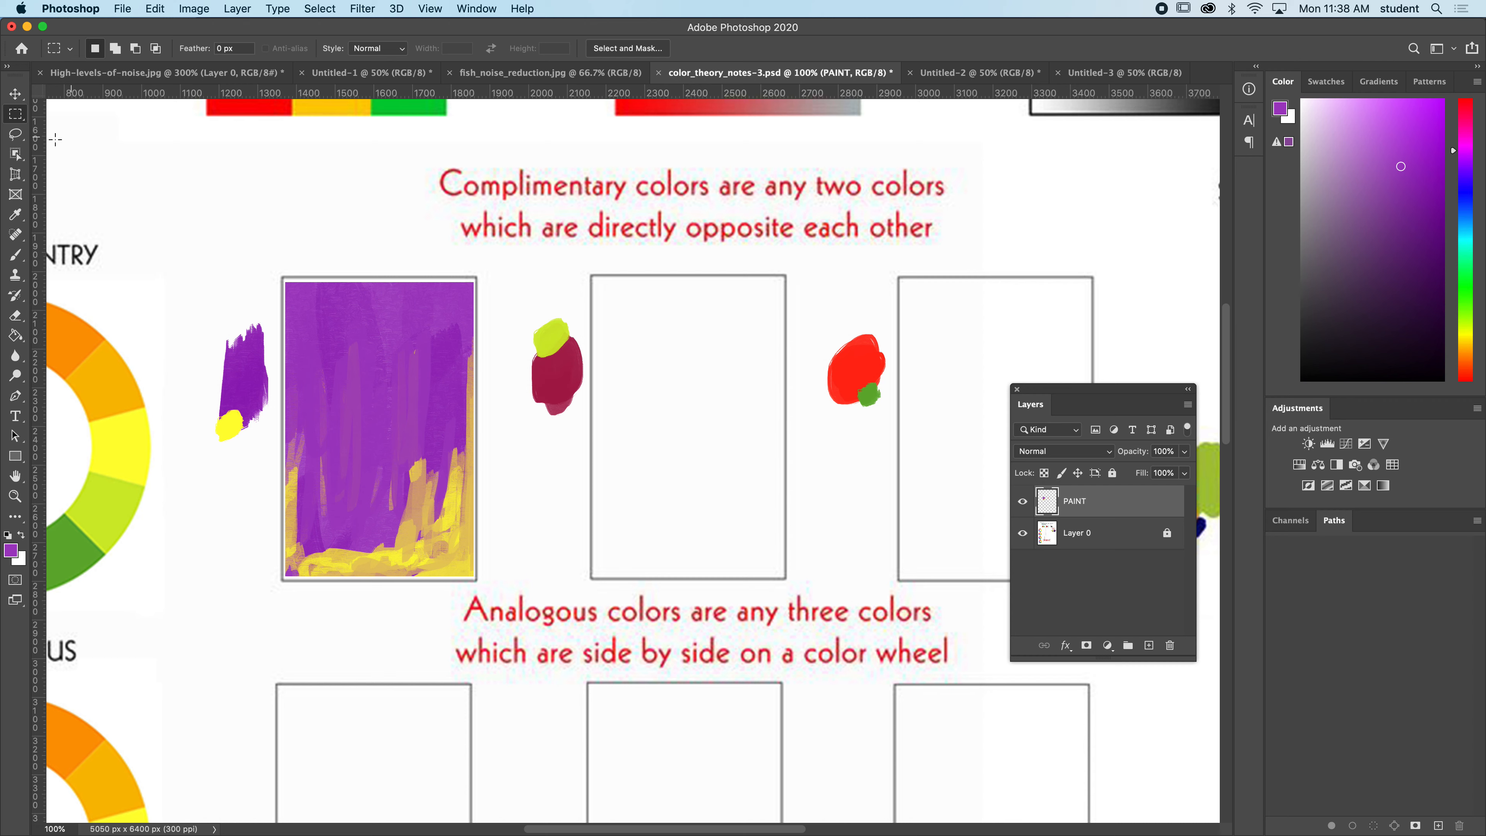
left_click(15, 255)
left_click(566, 365, "alt")
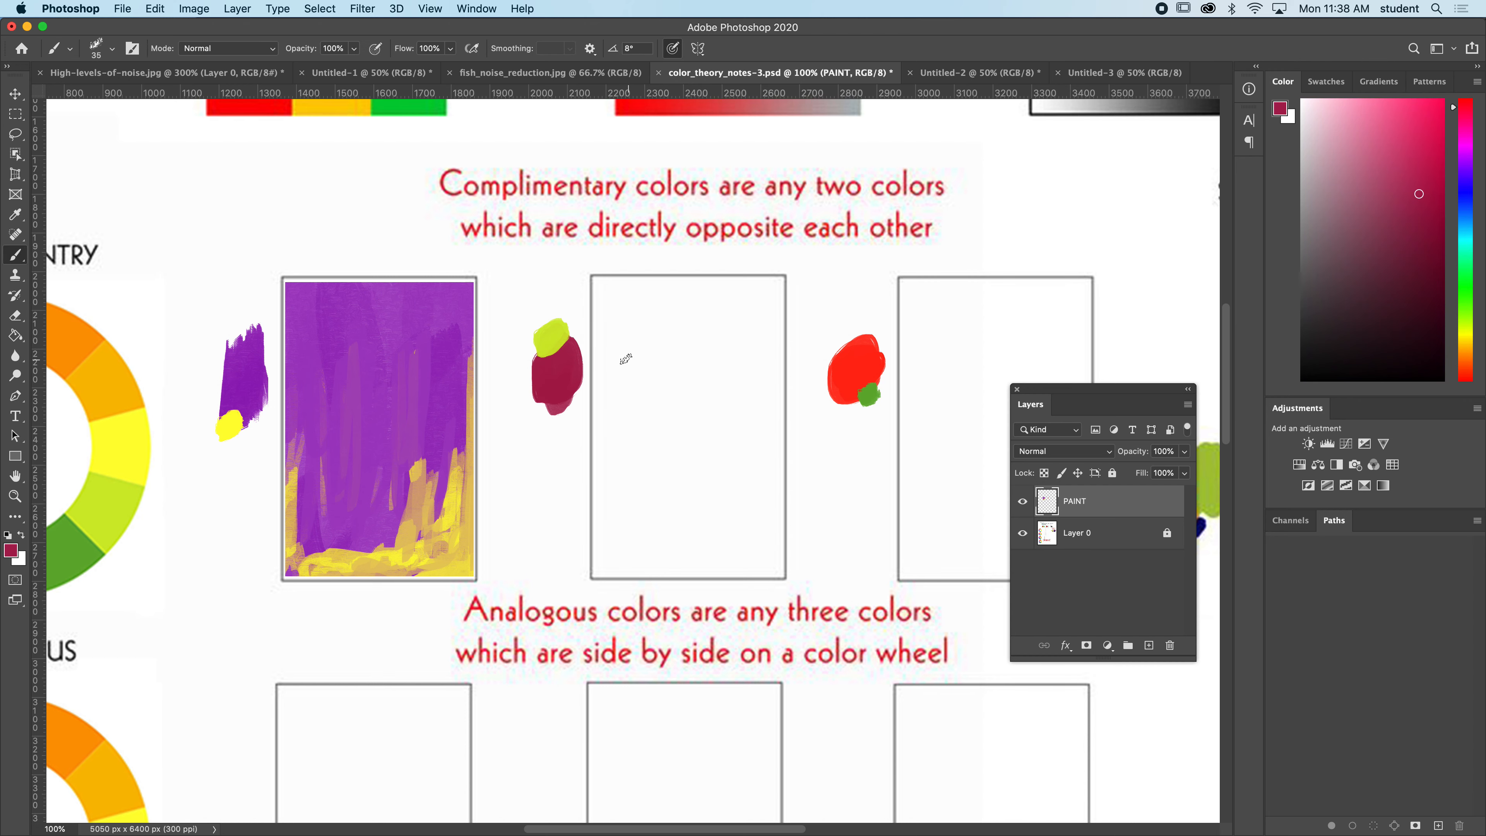
left_click(564, 339, "alt")
left_click(16, 115)
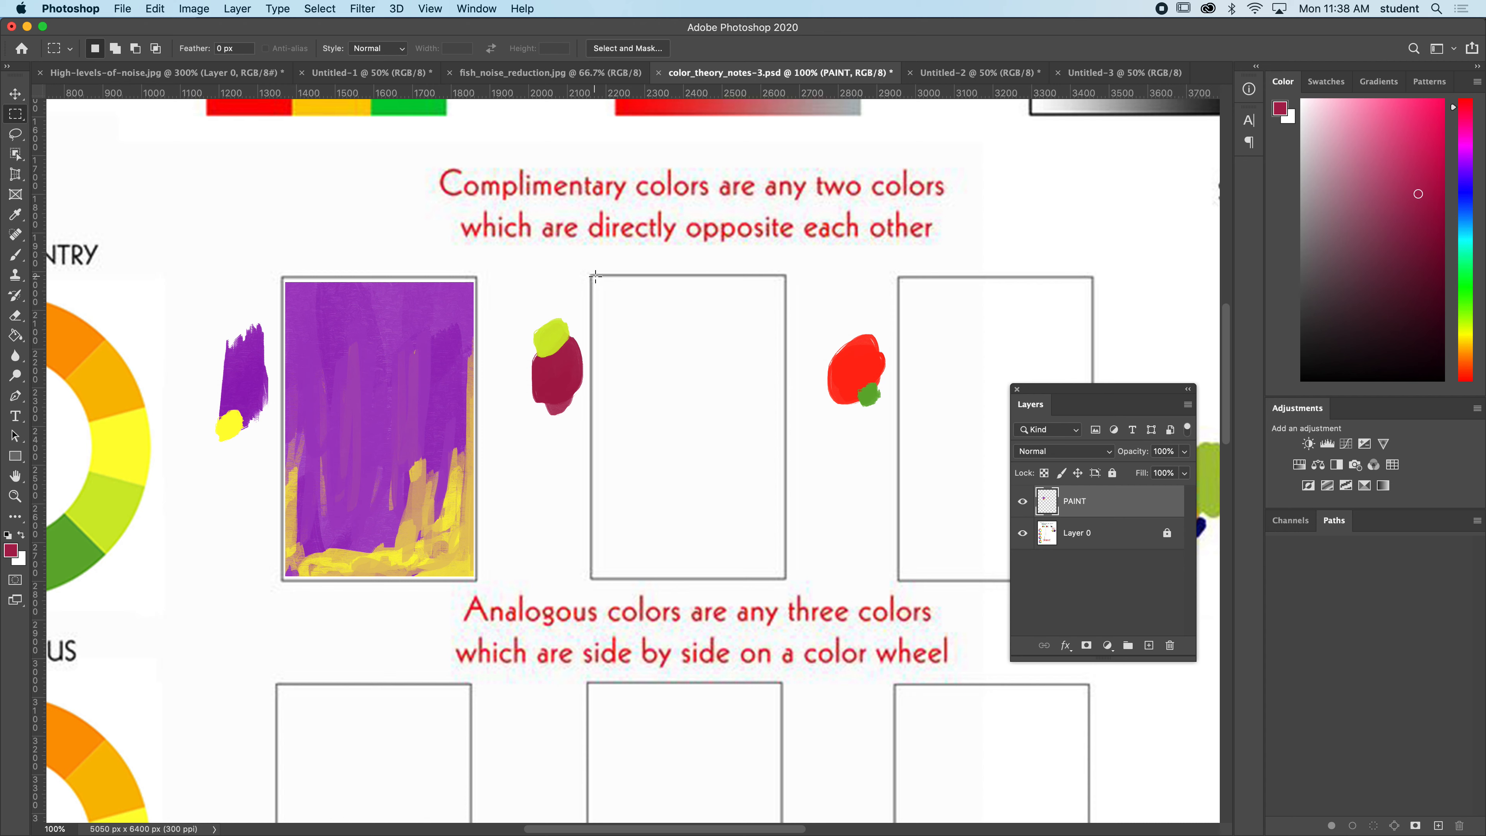
left_click_drag(592, 275, 786, 581)
Step: Fill the selected second frame with maroon using a 90 px brush, layering lighter and darker tones sampled from the painting
key("b")
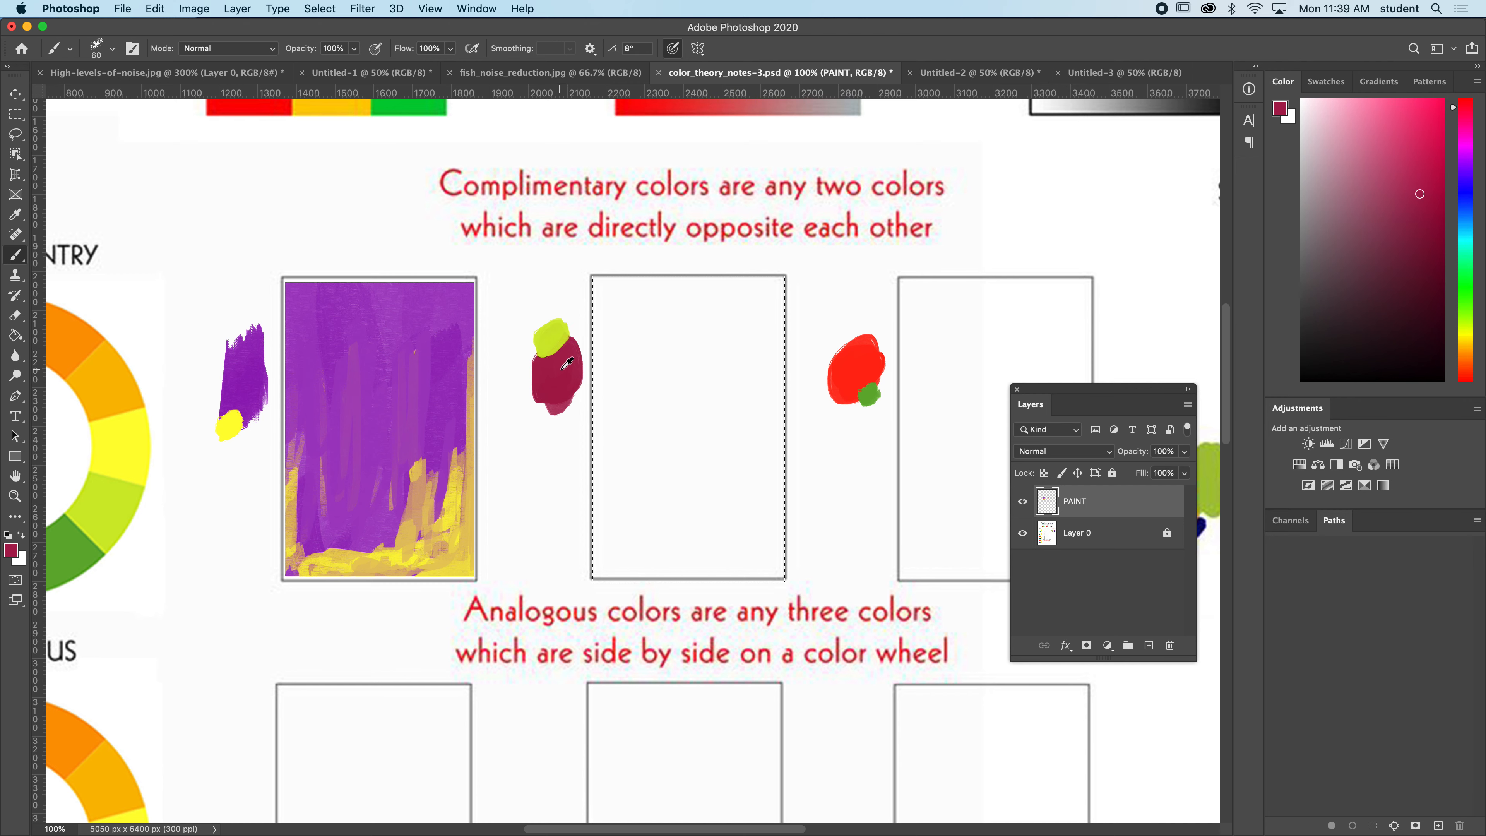
key("bracketright")
key("bracketright")
key("bracketright")
mouse_move(613, 292)
left_mouse_down()
mouse_move(605, 279)
mouse_move(641, 337)
mouse_move(707, 345)
mouse_move(754, 390)
mouse_move(775, 576)
mouse_move(720, 515)
mouse_move(611, 556)
mouse_move(594, 410)
mouse_move(608, 362)
mouse_move(591, 360)
mouse_move(649, 345)
mouse_move(685, 509)
mouse_move(771, 524)
mouse_move(750, 355)
mouse_move(620, 281)
mouse_move(587, 319)
left_mouse_up()
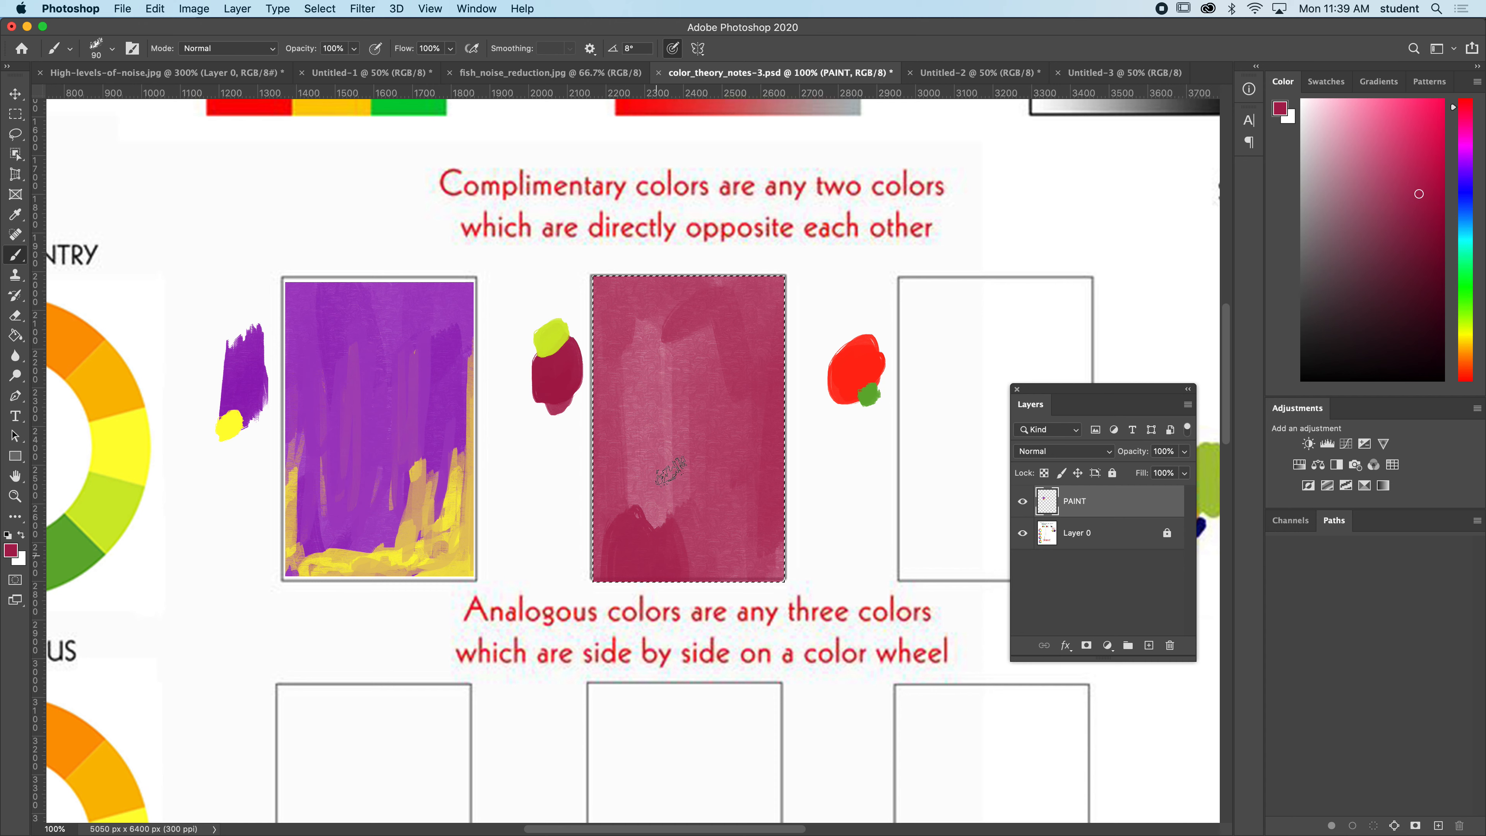
left_click_drag(685, 344, 699, 520)
left_click(653, 439, "alt")
mouse_move(649, 432)
left_mouse_down()
mouse_move(687, 534)
mouse_move(708, 359)
mouse_move(725, 500)
mouse_move(636, 494)
mouse_move(610, 358)
left_mouse_up()
left_click(619, 547, "alt")
mouse_move(616, 539)
left_mouse_down()
mouse_move(632, 473)
mouse_move(620, 524)
mouse_move(590, 462)
mouse_move(626, 471)
mouse_move(754, 576)
mouse_move(772, 293)
mouse_move(612, 300)
mouse_move(682, 305)
mouse_move(751, 359)
left_mouse_up()
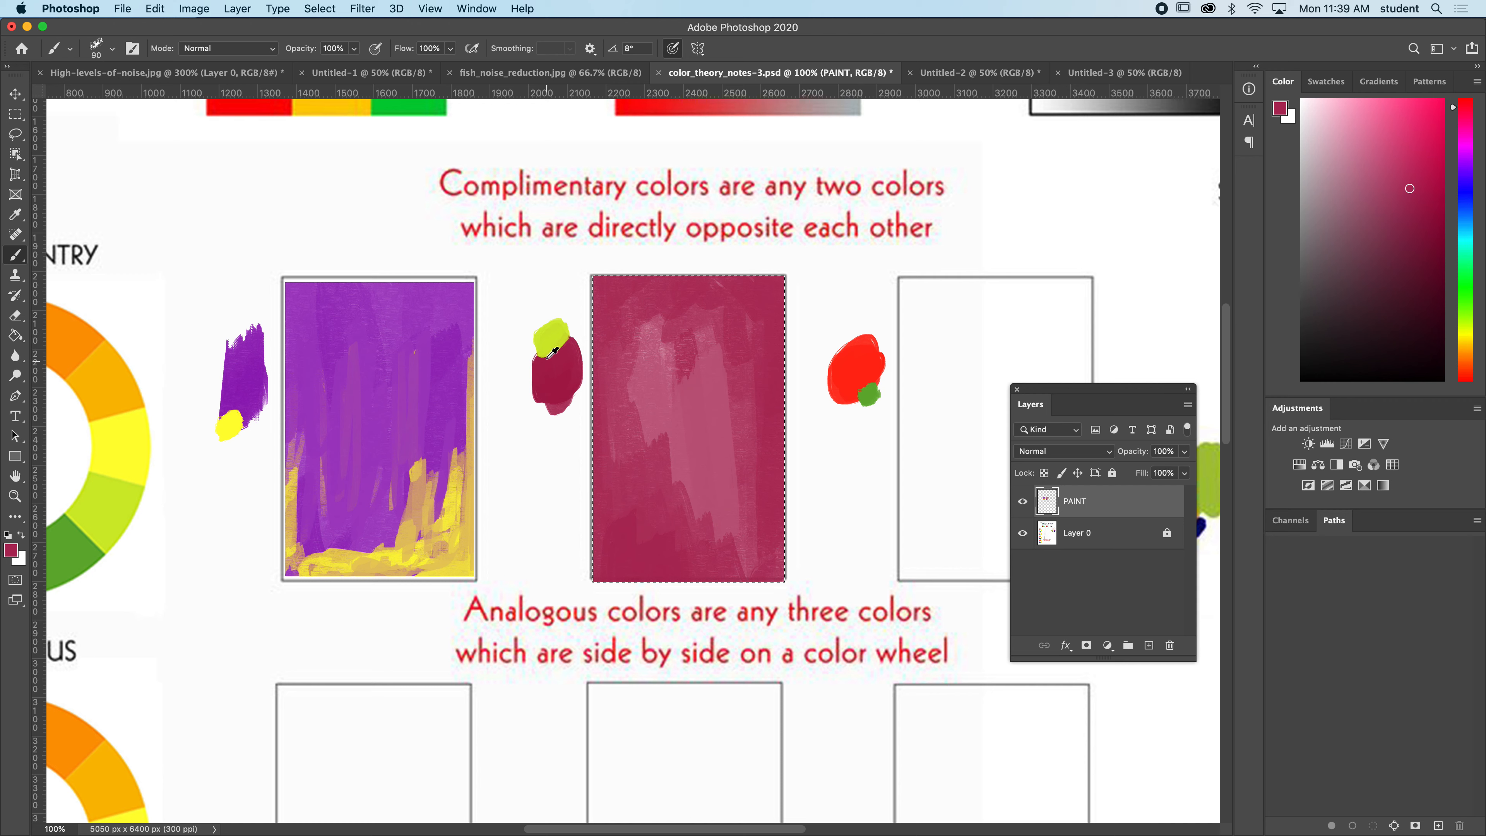
Step: Paint a diagonal yellow-green patch through the middle of the maroon frame with a 30 px brush, sampling the color from its swatch
left_click(554, 332, "alt")
key("bracketleft")
key("bracketleft")
key("bracketleft")
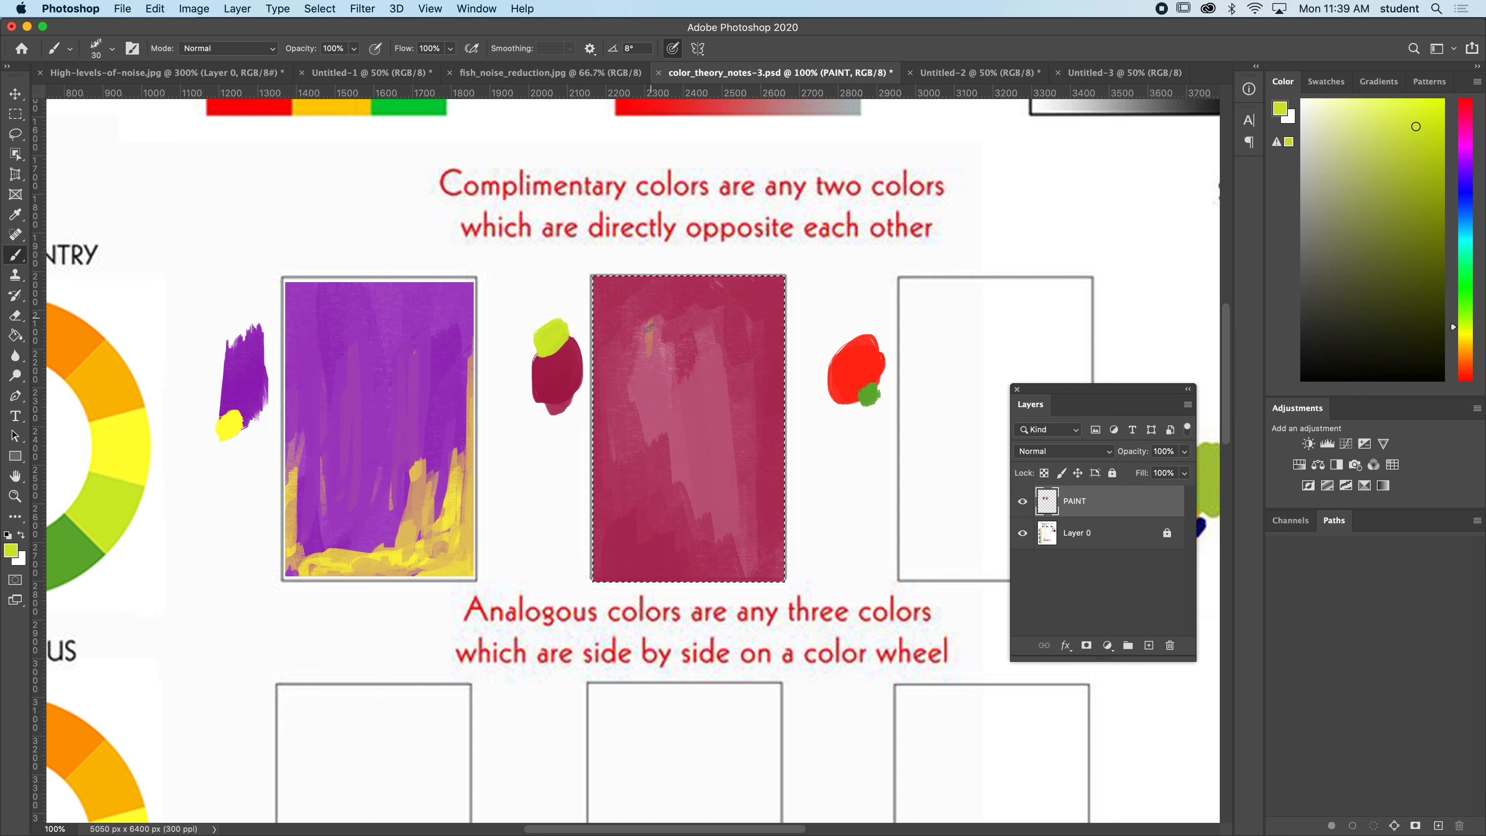
mouse_move(680, 367)
left_mouse_down()
mouse_move(695, 398)
mouse_move(714, 348)
mouse_move(726, 537)
mouse_move(681, 442)
mouse_move(678, 468)
mouse_move(642, 348)
mouse_move(635, 404)
mouse_move(632, 357)
mouse_move(637, 402)
mouse_move(669, 401)
mouse_move(686, 460)
mouse_move(694, 394)
mouse_move(707, 501)
mouse_move(712, 409)
mouse_move(734, 496)
left_mouse_up()
mouse_move(720, 441)
left_mouse_down()
mouse_move(692, 360)
mouse_move(706, 465)
mouse_move(716, 393)
mouse_move(720, 479)
left_mouse_up()
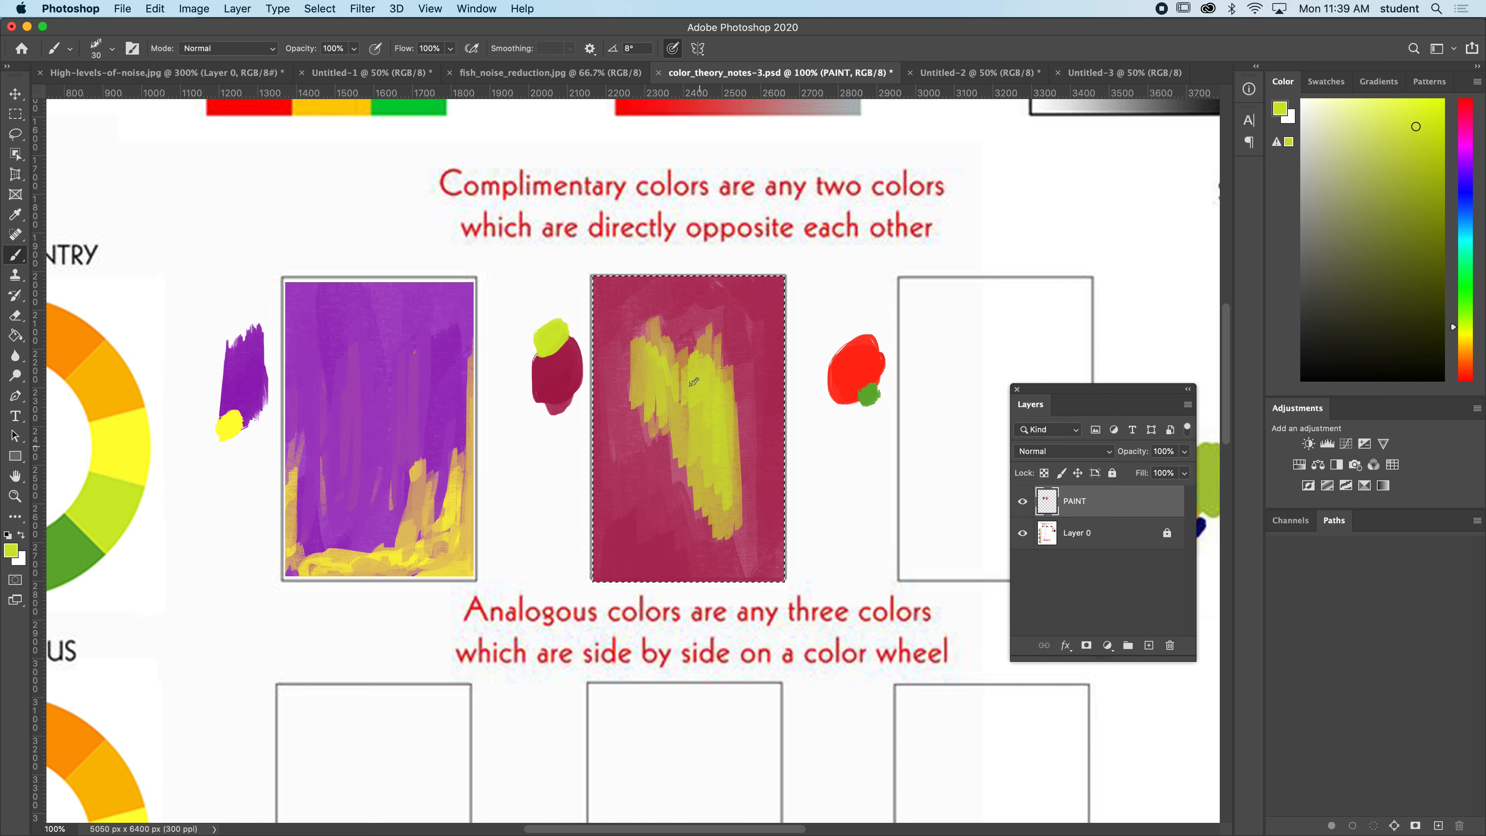
Step: Blend the upper edge of the yellow-green patch into the background with maroon and mixed tones sampled from the painting
left_click(643, 361, "alt")
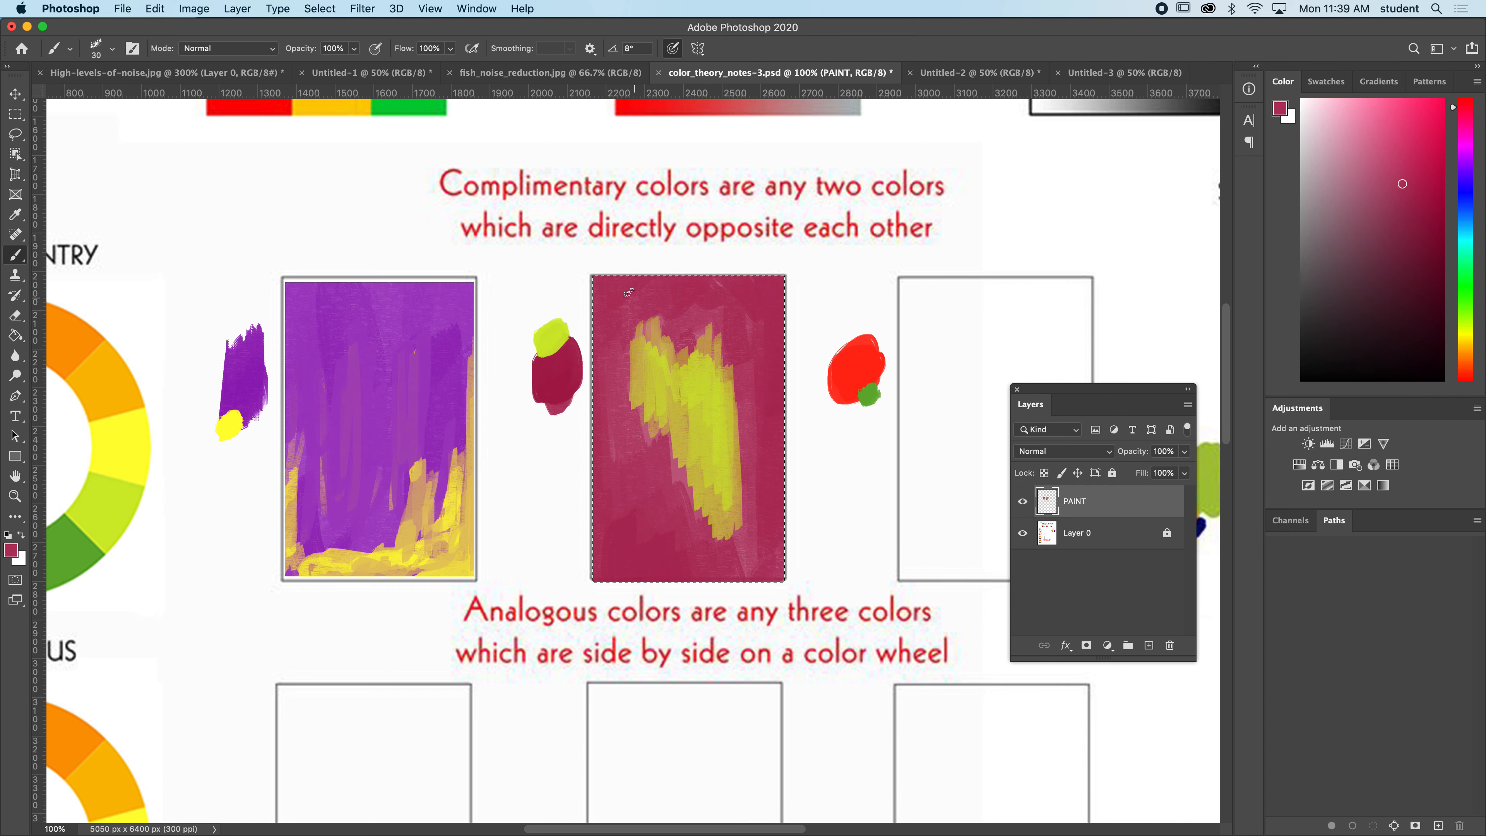
mouse_move(696, 312)
left_mouse_down()
mouse_move(703, 362)
mouse_move(720, 314)
left_mouse_up()
left_click(697, 379, "alt")
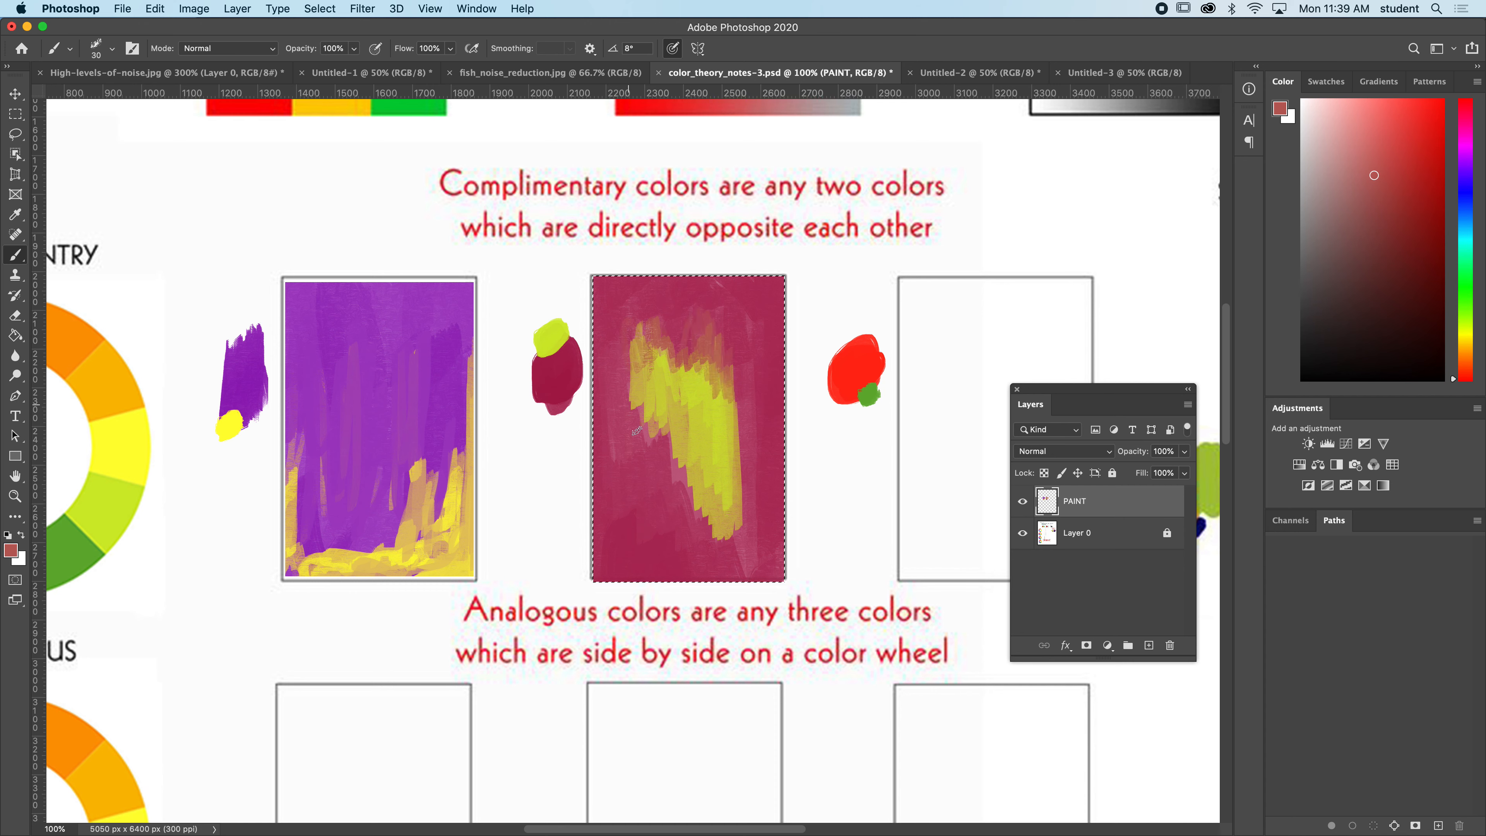
left_click(648, 471, "alt")
Step: Add yellow-green accent strokes along the maroon frame's left edge, lower-left corner and upper-right corner
mouse_move(600, 470)
left_mouse_down()
mouse_move(600, 539)
mouse_move(621, 574)
mouse_move(593, 517)
left_mouse_up()
mouse_move(598, 415)
left_mouse_down()
mouse_move(606, 545)
mouse_move(632, 581)
mouse_move(665, 591)
mouse_move(645, 573)
mouse_move(651, 541)
mouse_move(642, 580)
mouse_move(646, 568)
mouse_move(606, 579)
mouse_move(591, 424)
mouse_move(595, 560)
left_mouse_up()
left_click(550, 332, "alt")
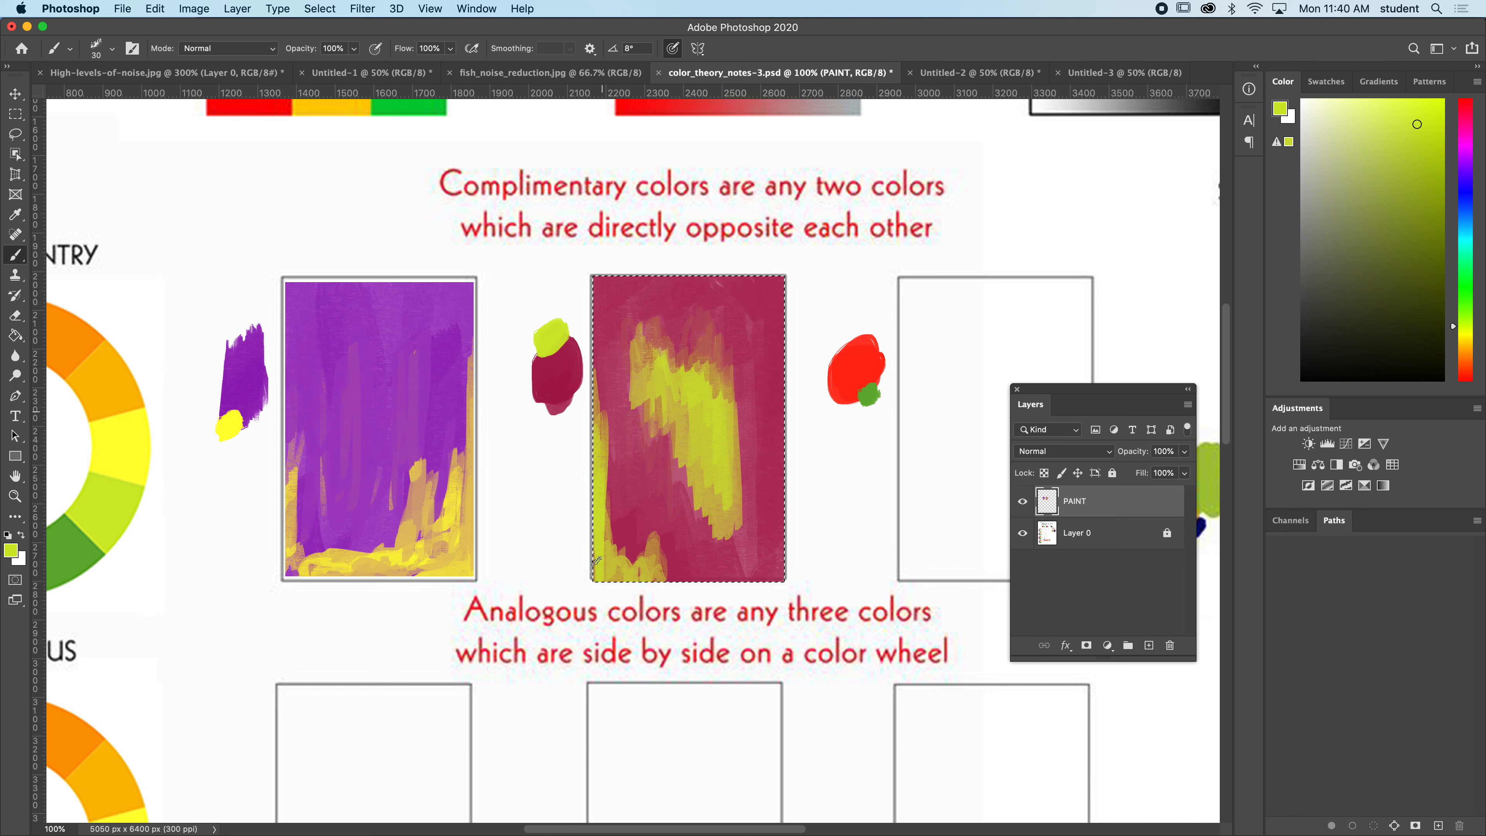
mouse_move(780, 322)
left_mouse_down()
mouse_move(781, 280)
mouse_move(771, 295)
mouse_move(747, 267)
mouse_move(787, 311)
mouse_move(766, 282)
mouse_move(782, 340)
mouse_move(755, 286)
mouse_move(733, 295)
mouse_move(702, 277)
mouse_move(754, 326)
mouse_move(775, 263)
mouse_move(779, 408)
mouse_move(769, 288)
left_mouse_up()
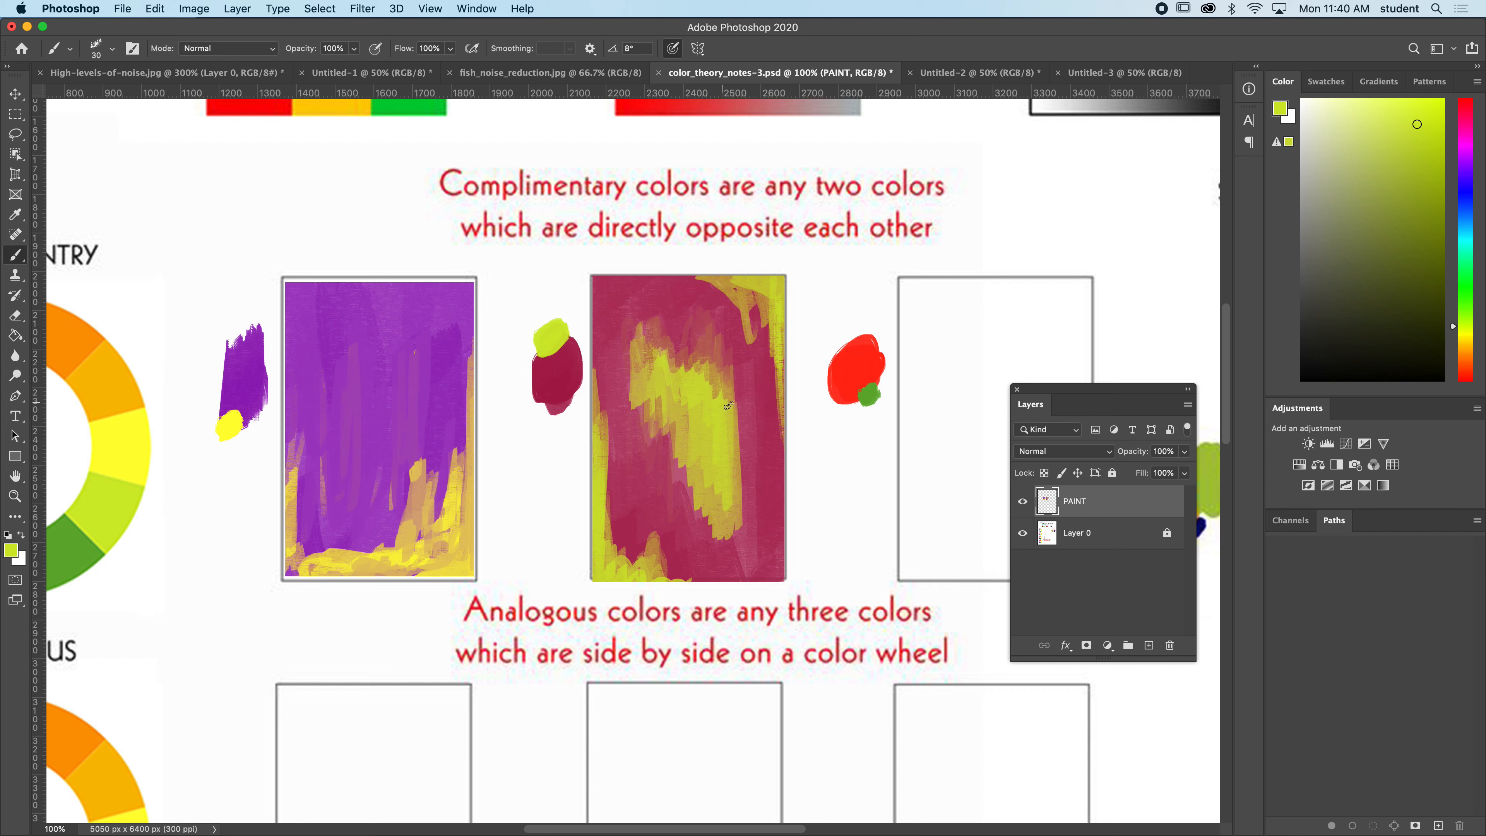
scroll(416, 395, "down", 5)
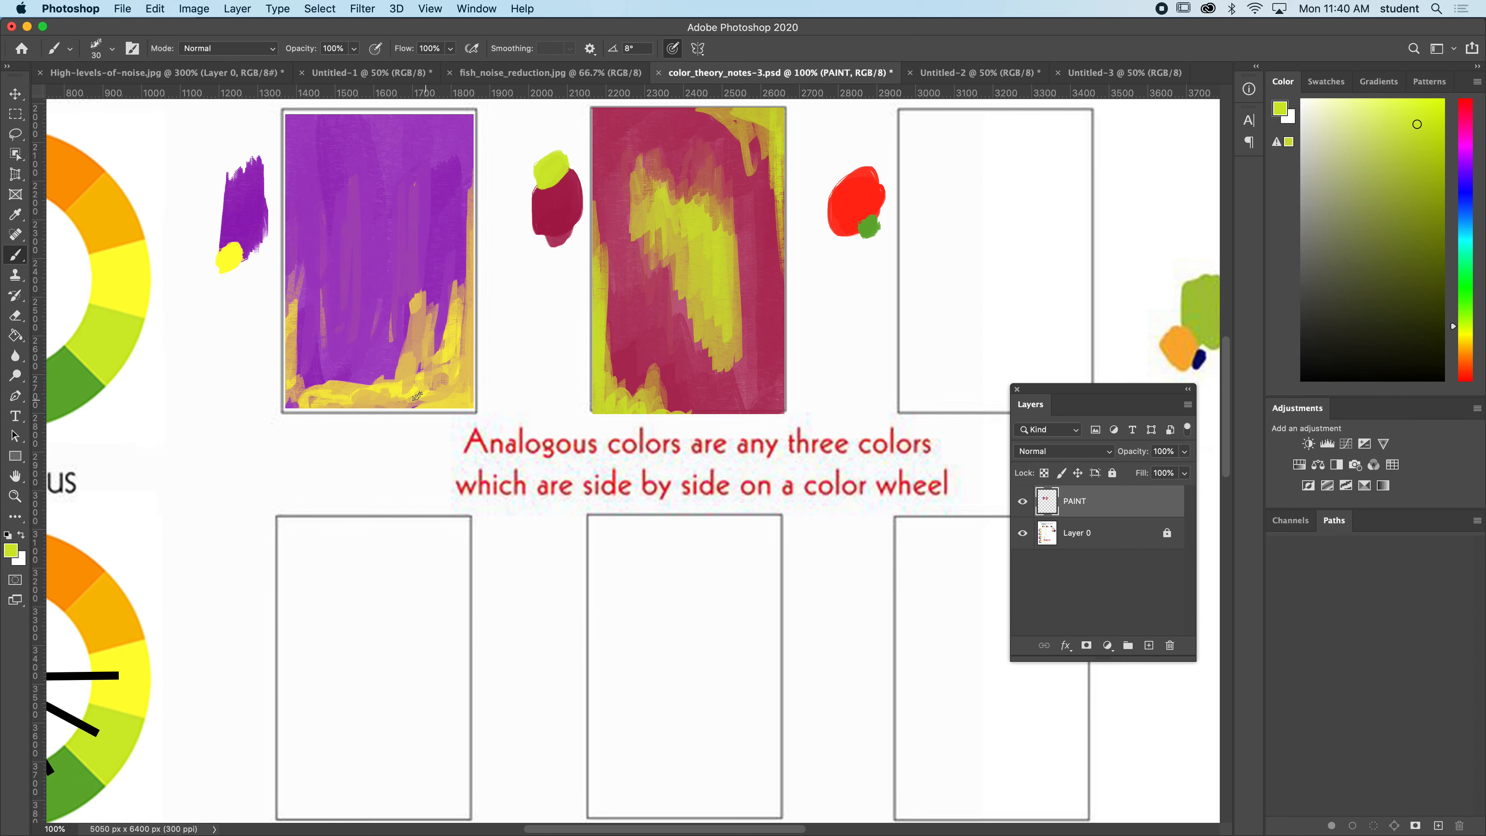
scroll(236, 242, "down", 1)
left_click_drag(210, 325, 410, 324)
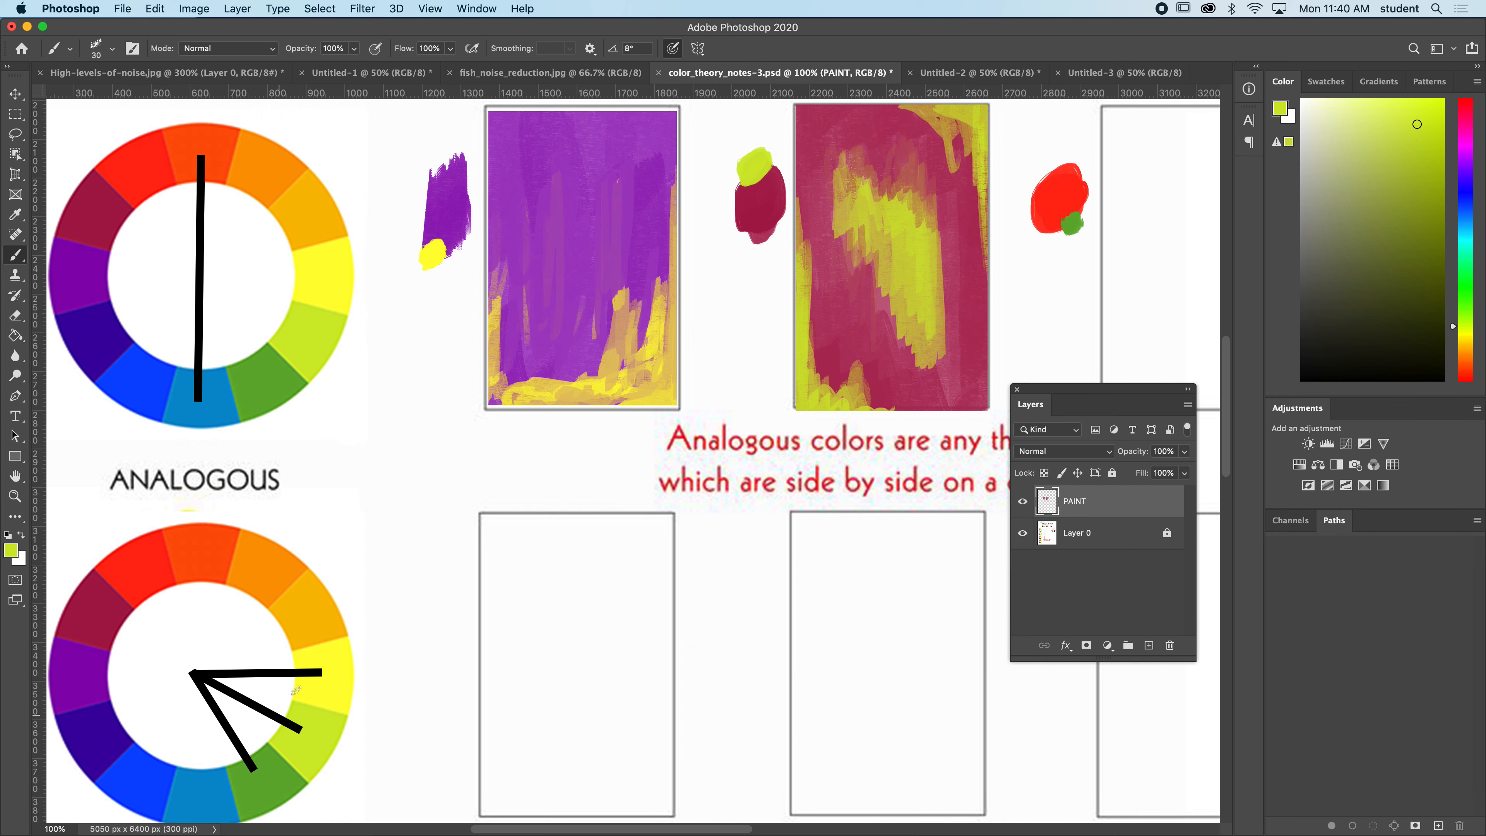
left_click_drag(339, 600, 336, 458)
left_click_drag(398, 498, 445, 444)
left_click_drag(338, 130, 302, 367)
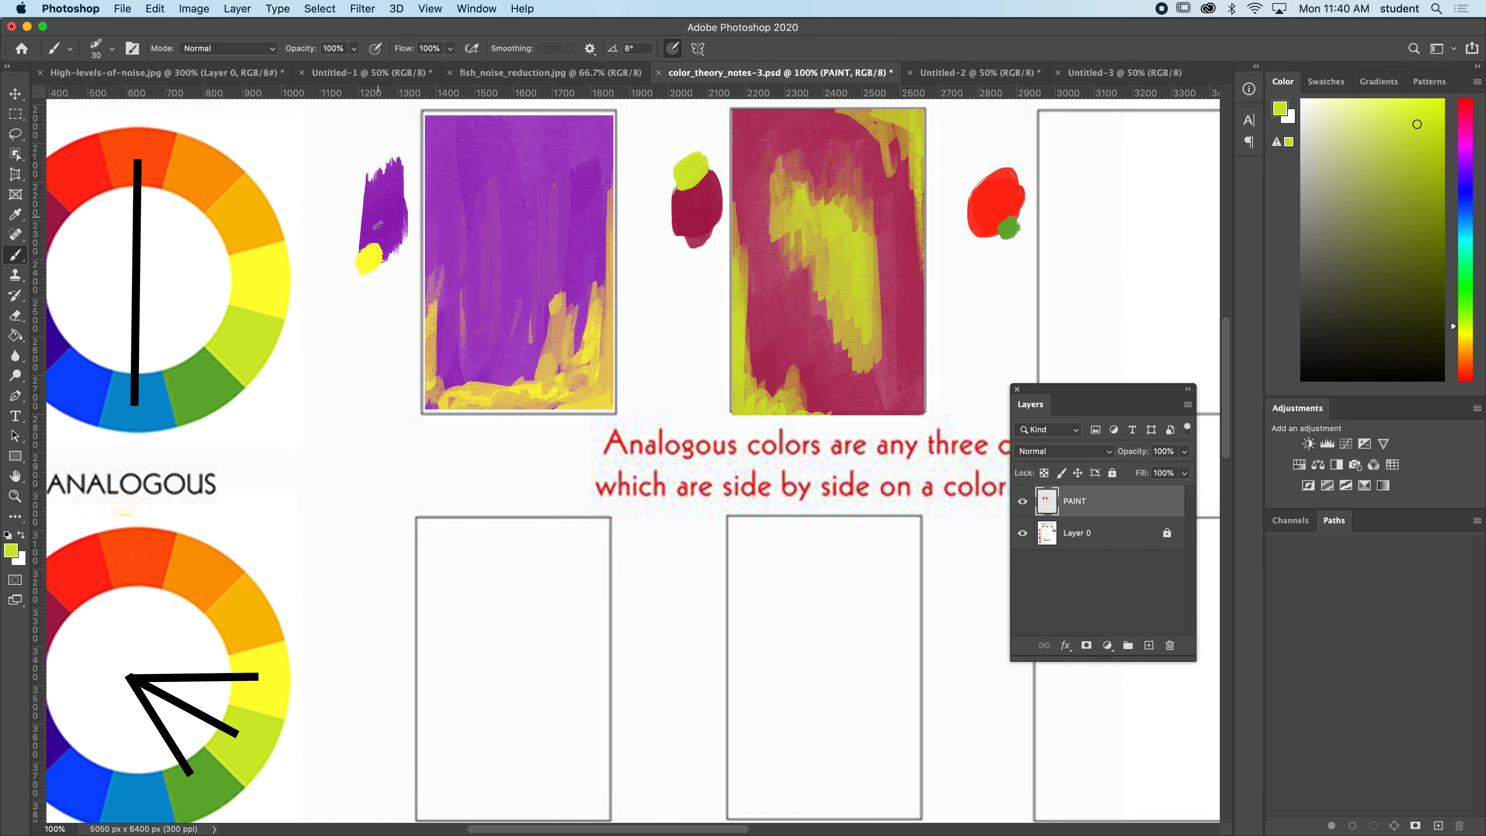